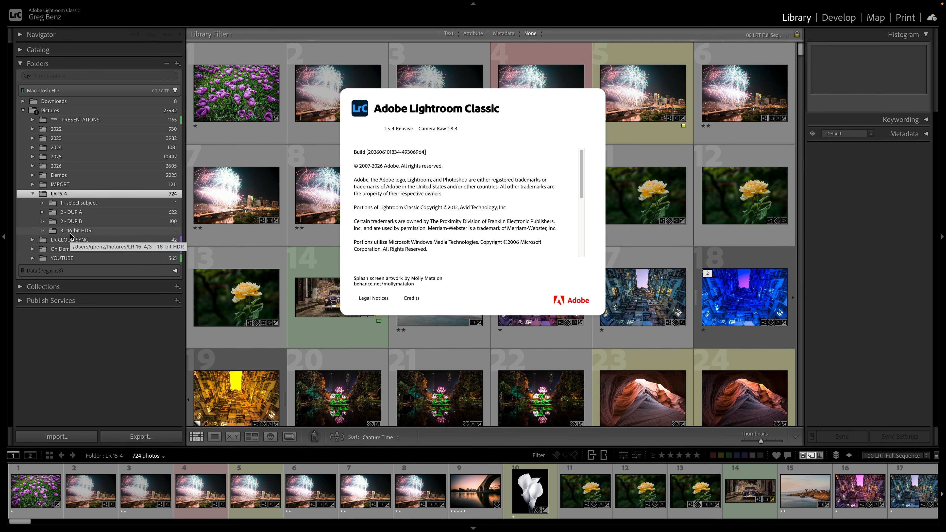
Open the "1 - select subject" folder inside LR 15-4 and bring its tree photo into the Develop module.
left_click(77, 203)
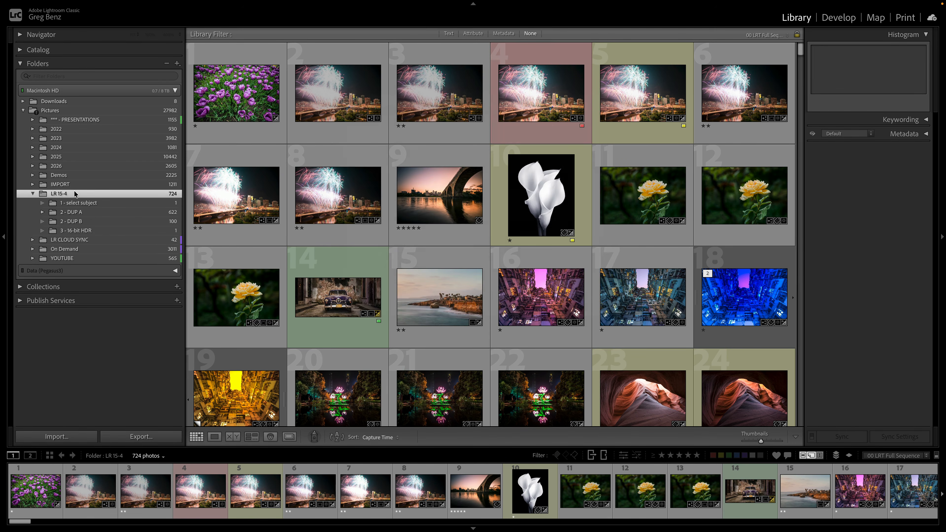
left_click(76, 204)
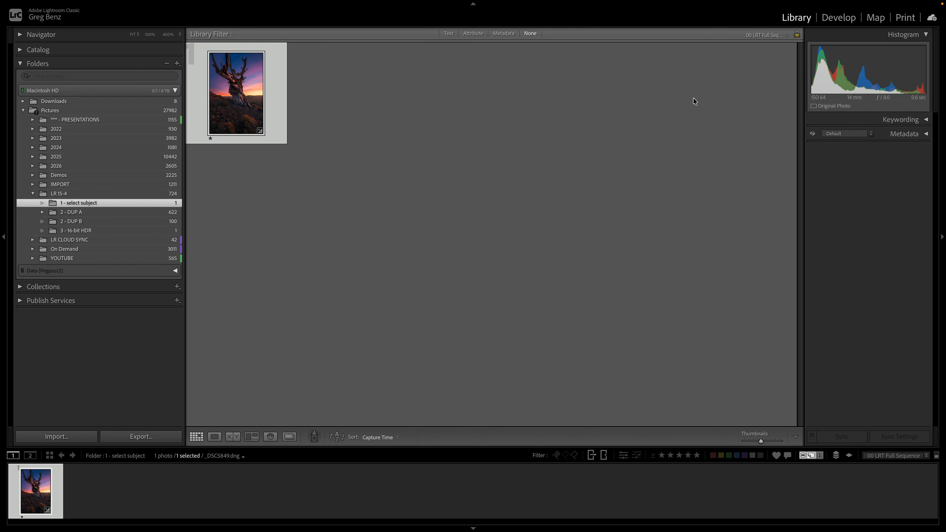
left_click(841, 18)
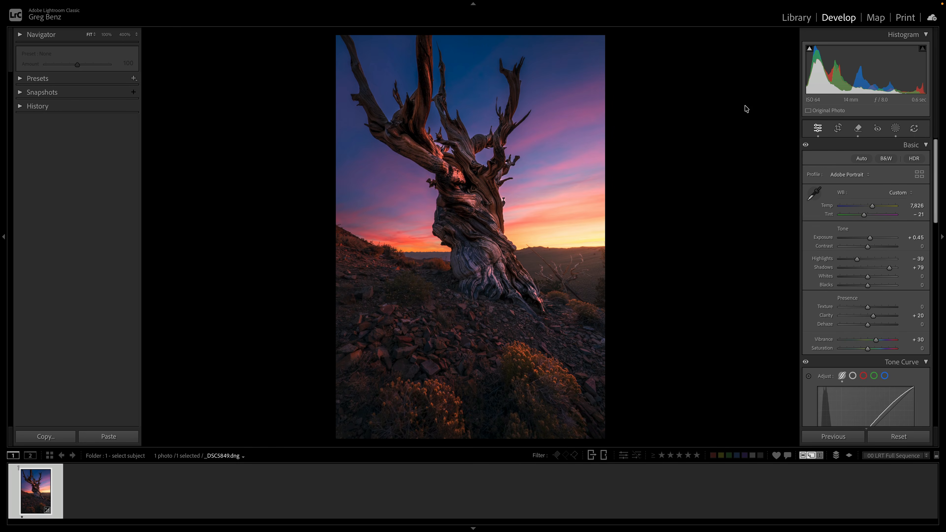
Compare the unedited and edited versions of the tree photo by switching the Before view on and off.
key("backslash")
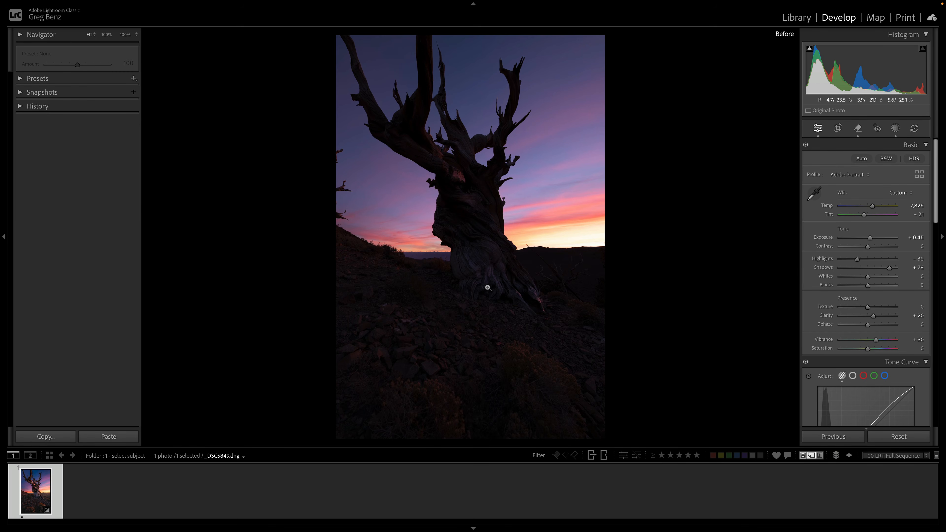
key("backslash")
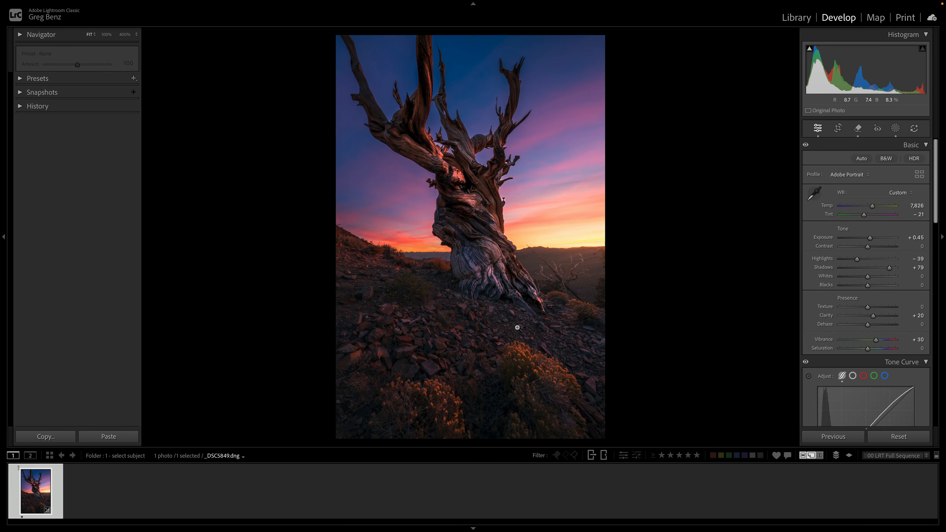
key("backslash")
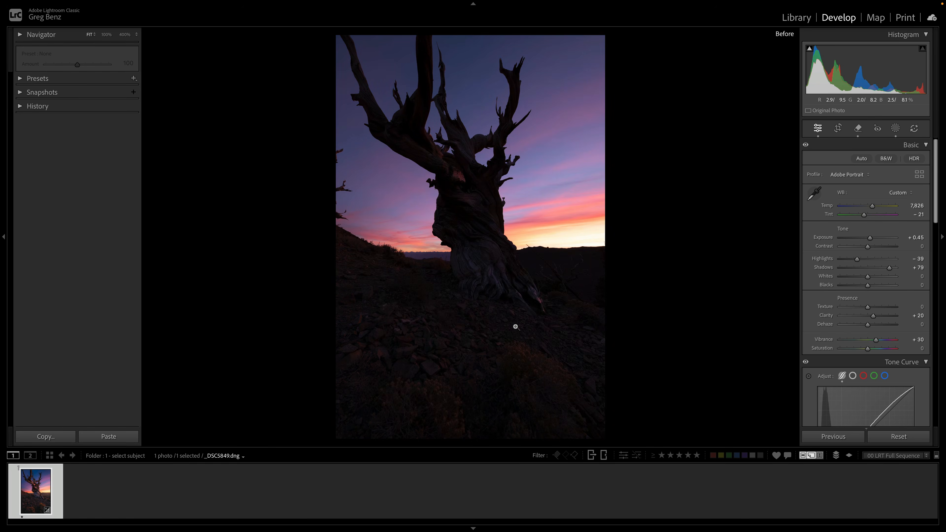
key("backslash")
key("backslash")
key("backslash")
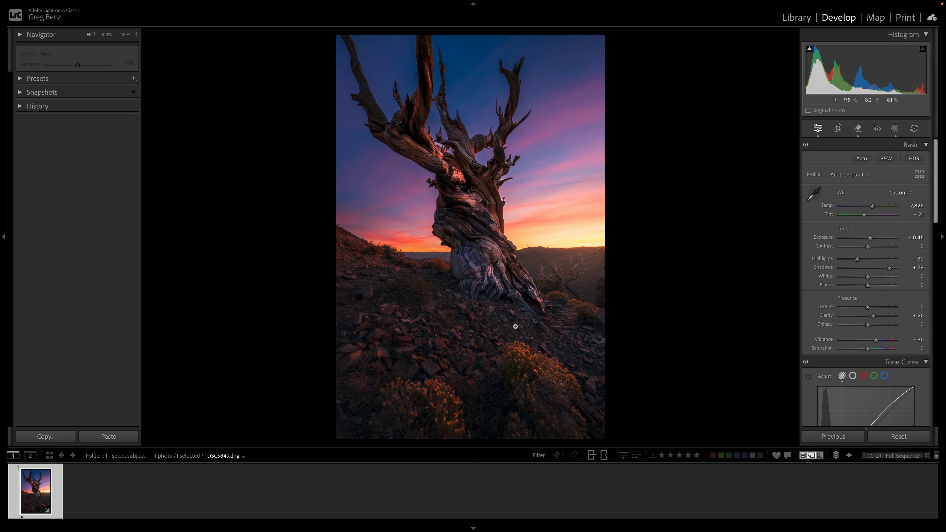
Examine the edge of the small stub beside the trunk against the sky at high magnification, settling on 300%.
left_click(504, 202)
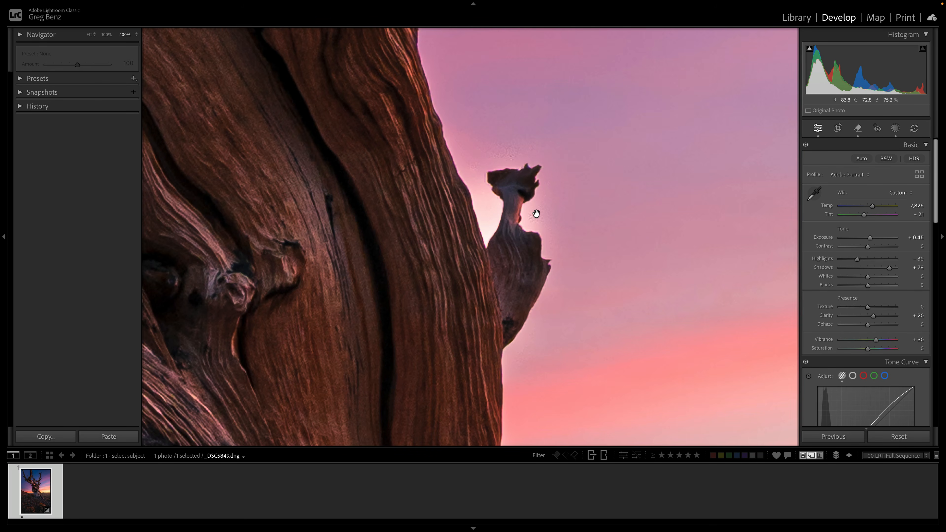
key("super+equal")
key("super+equal")
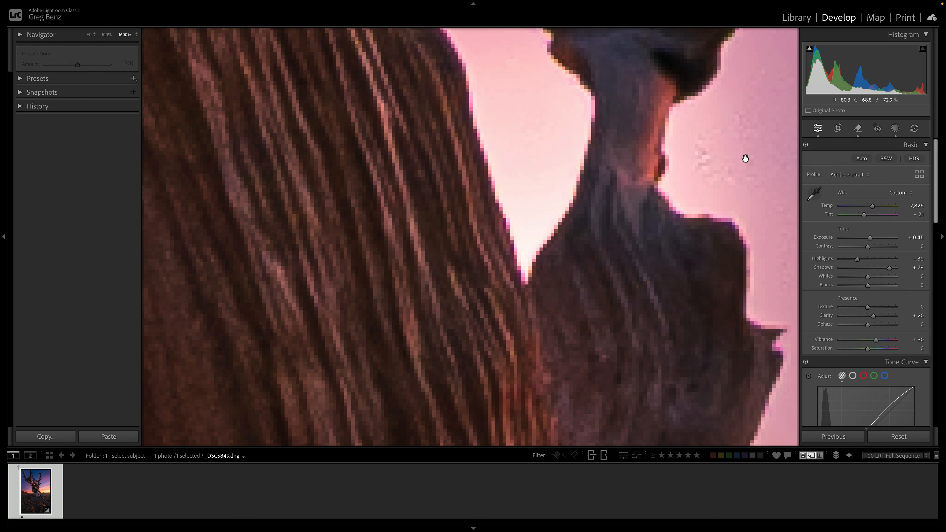
key("super+minus")
key("super+minus")
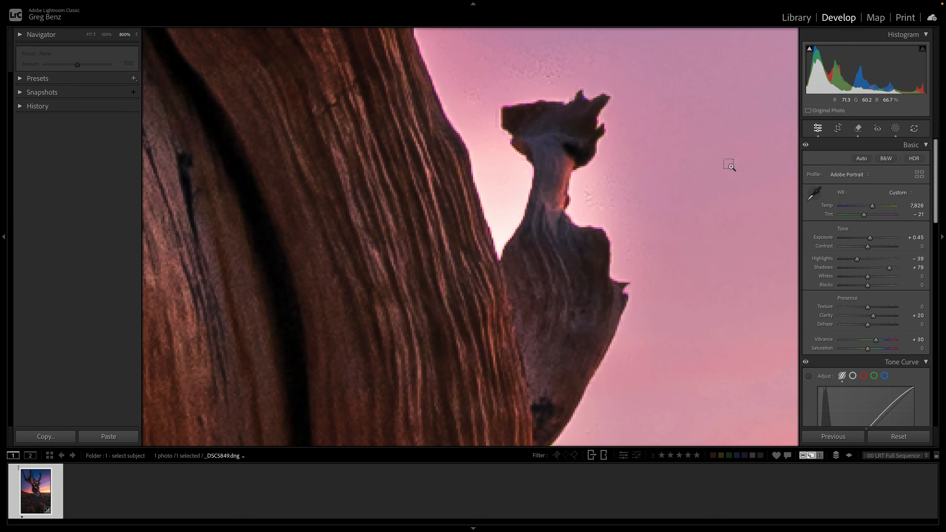
key("super+minus")
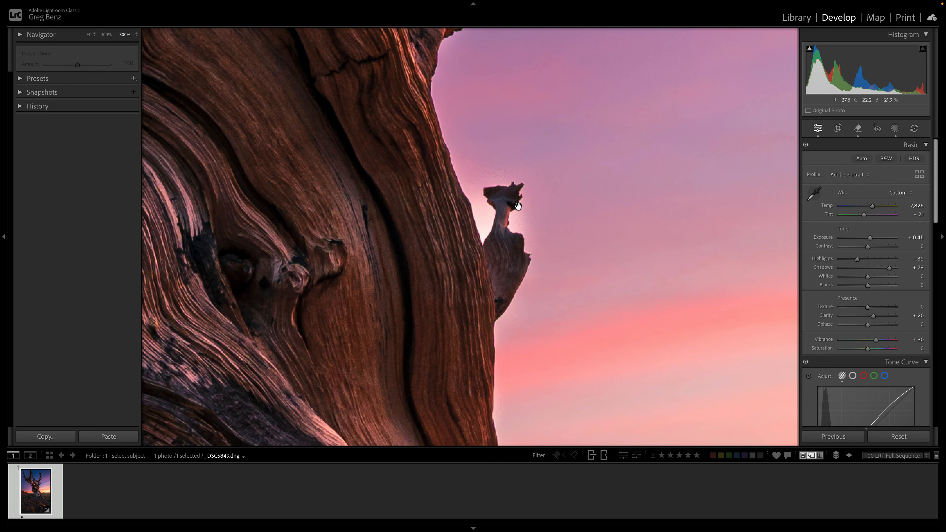
In the Tree mask, disable Brush 1 and display the black-and-white overlay of the Subject 1 component.
left_click(895, 128)
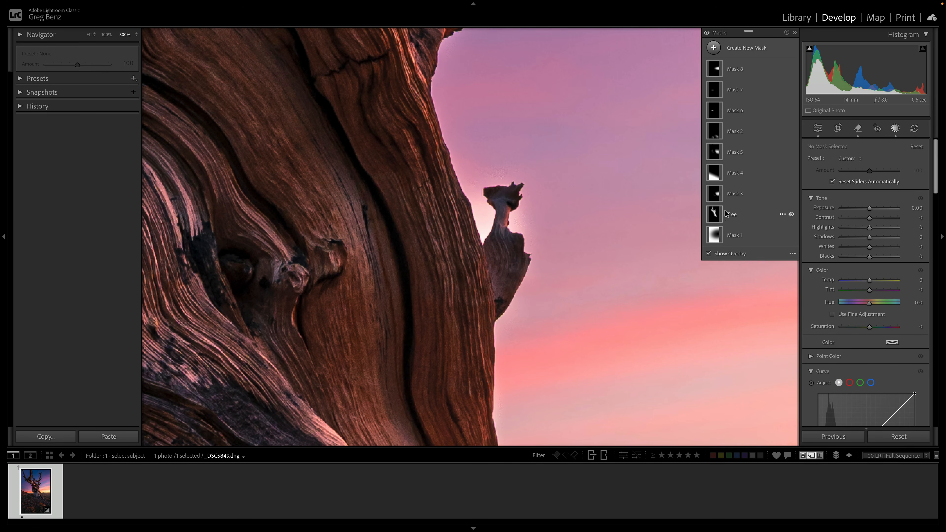
left_click(715, 215)
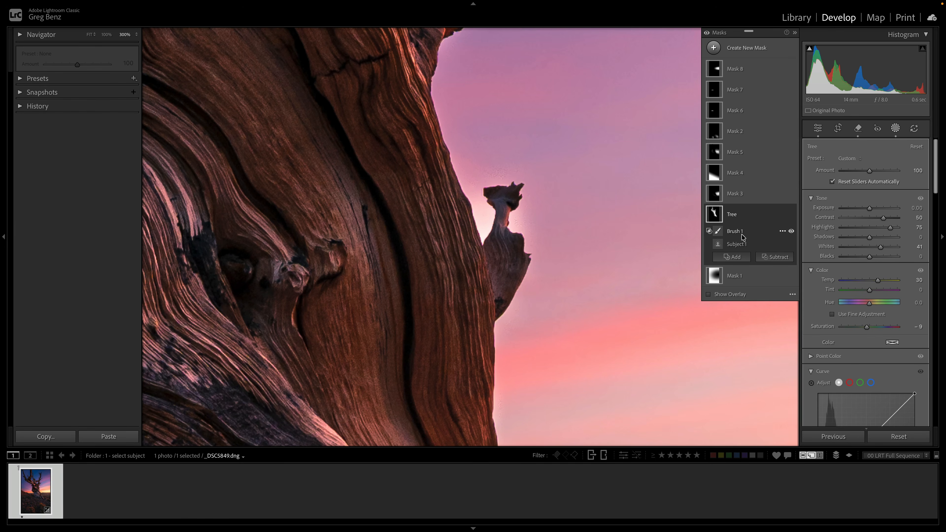
left_click(791, 231)
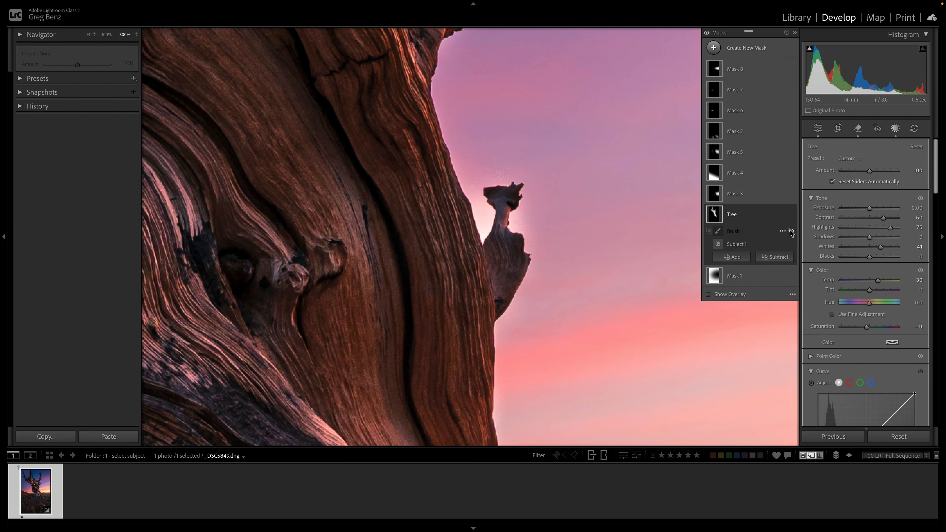
left_click(730, 245)
key("o")
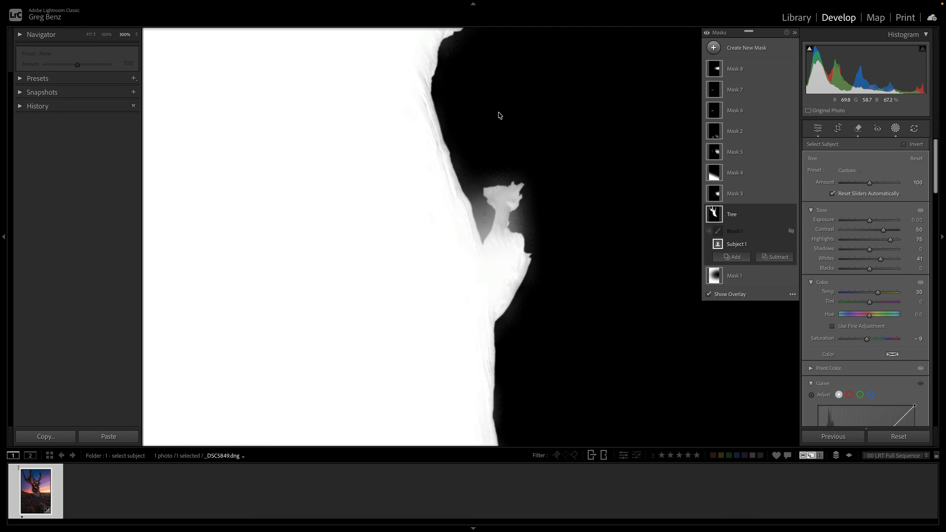
Inspect the Subject 1 overlay along the trunk edge, branches and sky gaps for incomplete selection.
left_click_drag(486, 105, 467, 359)
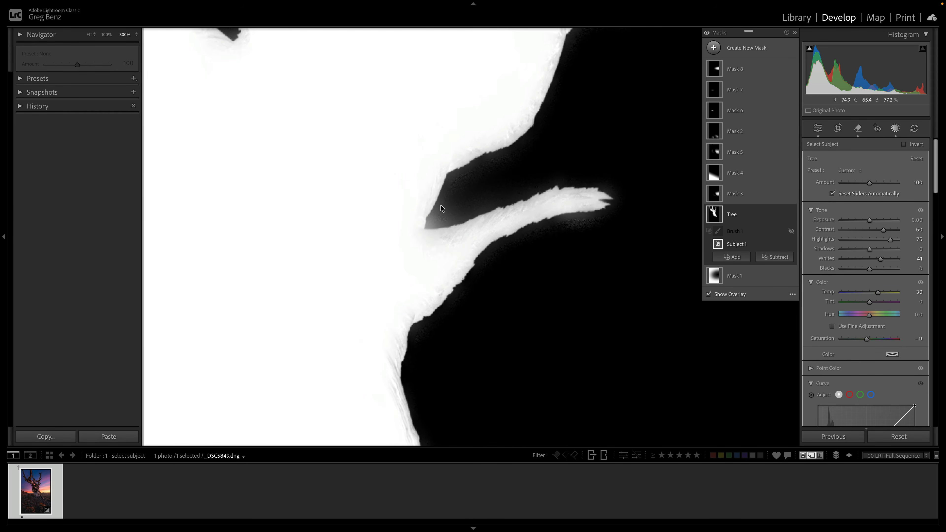
left_click_drag(548, 135, 575, 378)
left_click_drag(317, 286, 404, 292)
left_click_drag(392, 160, 424, 247)
left_click_drag(415, 138, 534, 365)
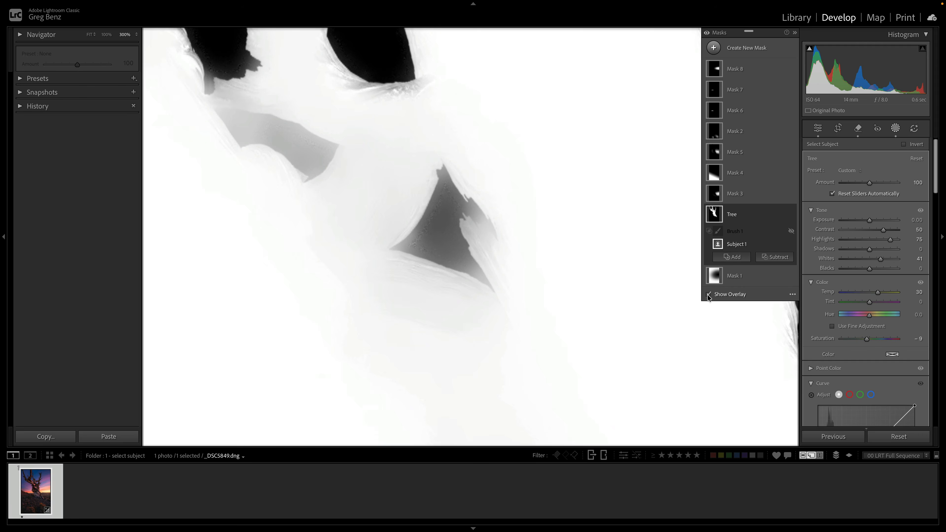
Hide the mask overlay and compare the sky gaps between the branches with the Tree mask off and on.
left_click(708, 295)
left_click(791, 215)
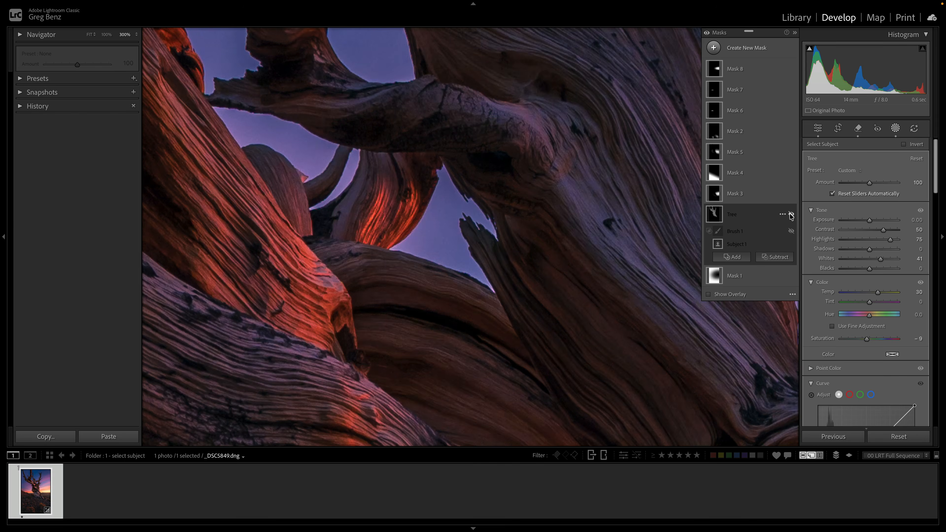
left_click(791, 215)
left_click(791, 216)
left_click(791, 215)
Compare the Tree mask off and on around the large sky opening and the small gap among the twisted branches.
left_click_drag(693, 367, 284, 256)
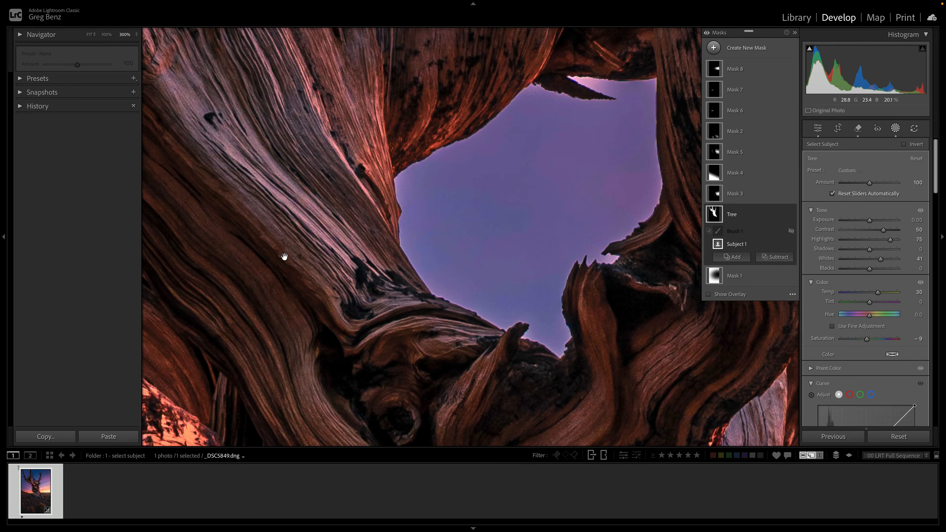
left_click_drag(616, 360, 423, 331)
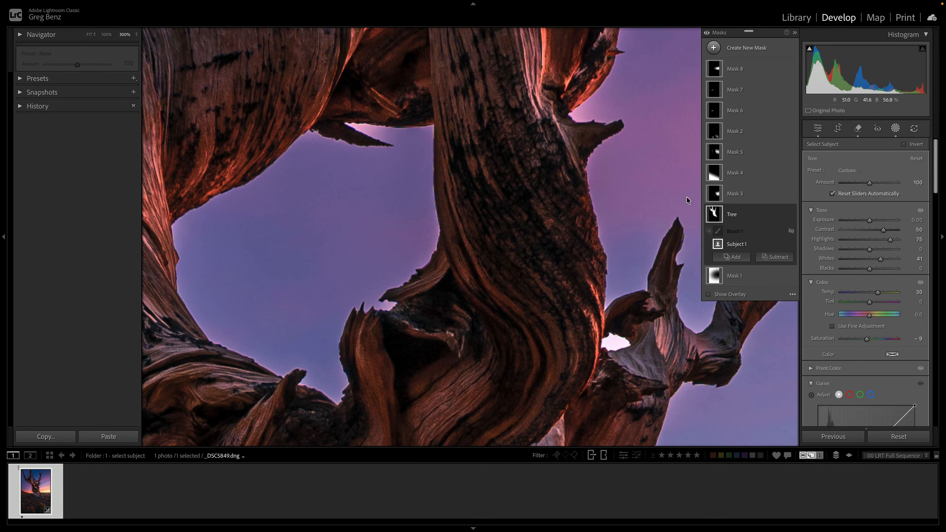
left_click(791, 216)
left_click(792, 215)
left_click(791, 215)
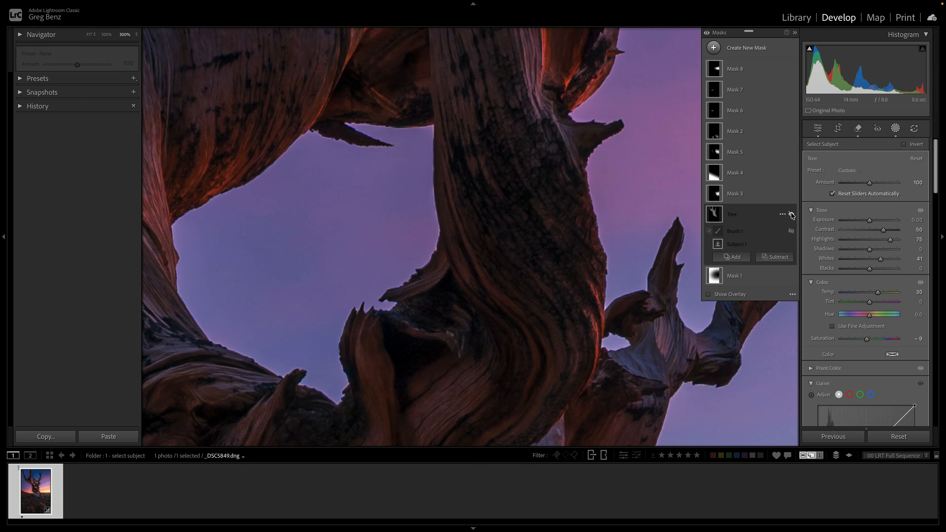
left_click(792, 215)
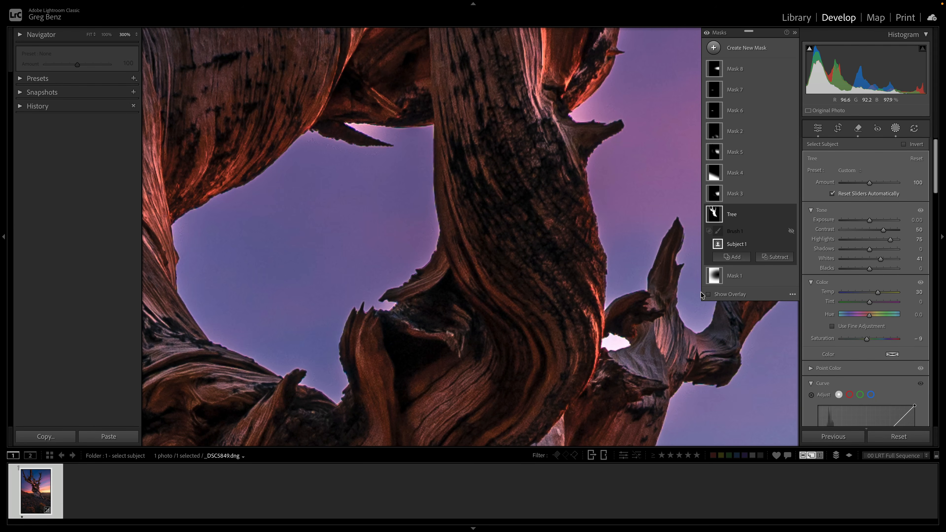
left_click(791, 216)
left_click(790, 216)
Compare the Tree mask off and on at the small stub beside the trunk.
left_click_drag(672, 376, 524, 139)
scroll(526, 205, "down", 10)
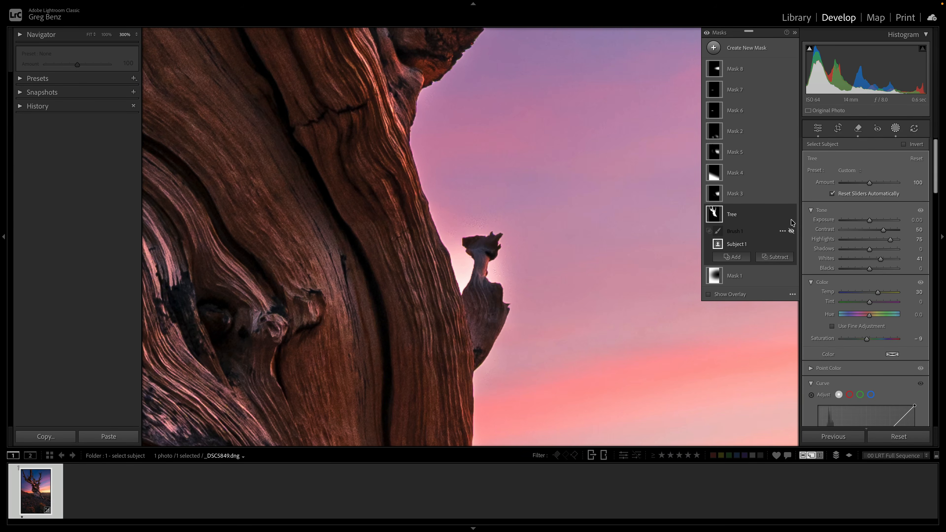
left_click(791, 216)
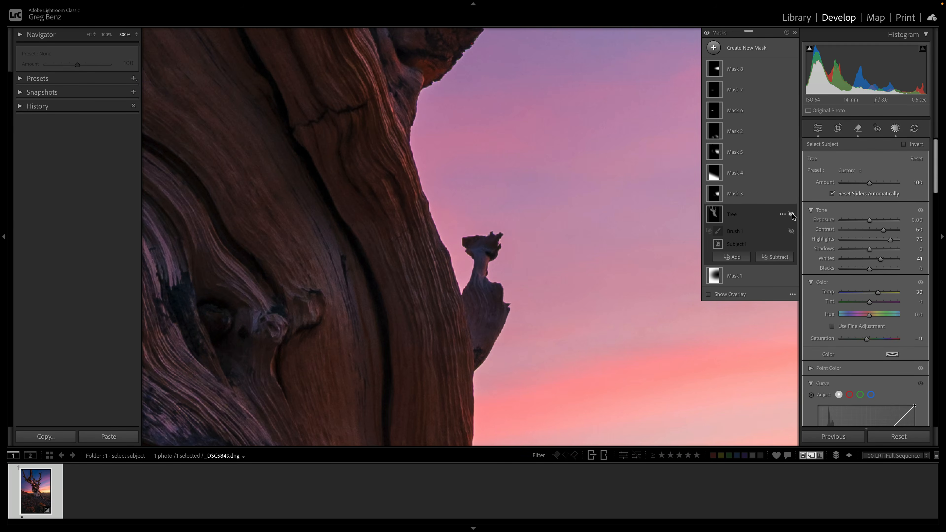
left_click(791, 215)
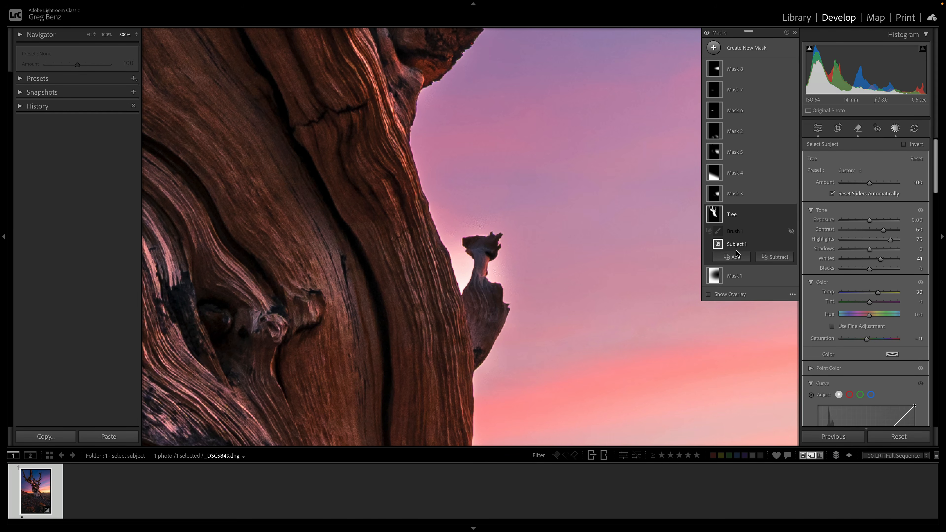
Re-enable Brush 1 in the Tree mask and create a virtual copy of the photo.
left_click(791, 230)
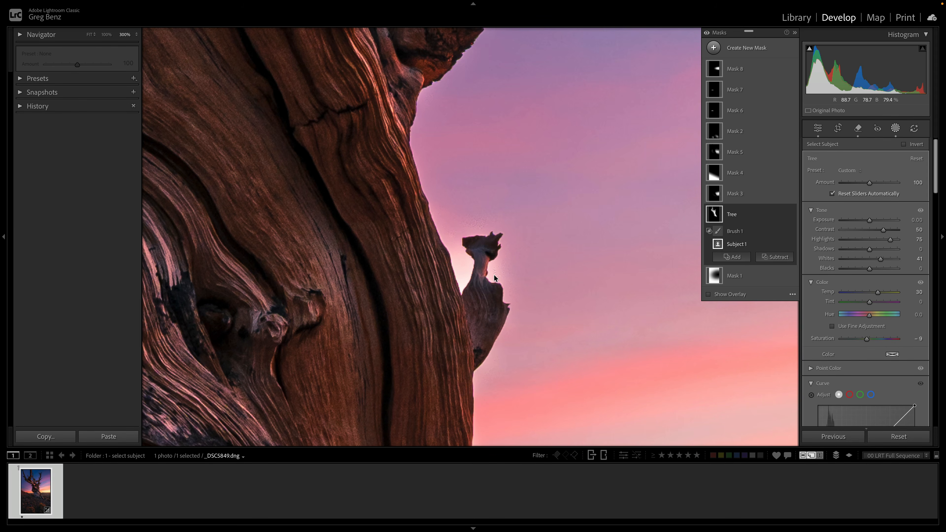
right_click(40, 491)
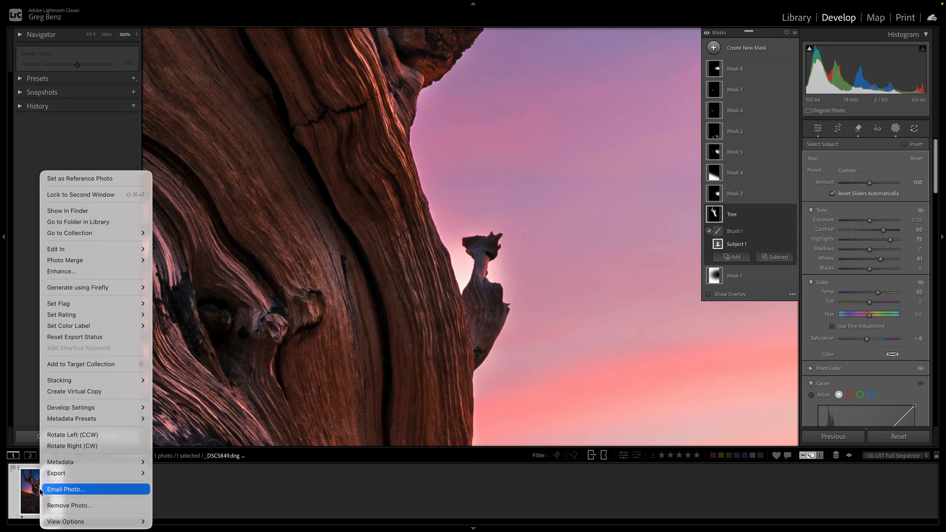
left_click(85, 391)
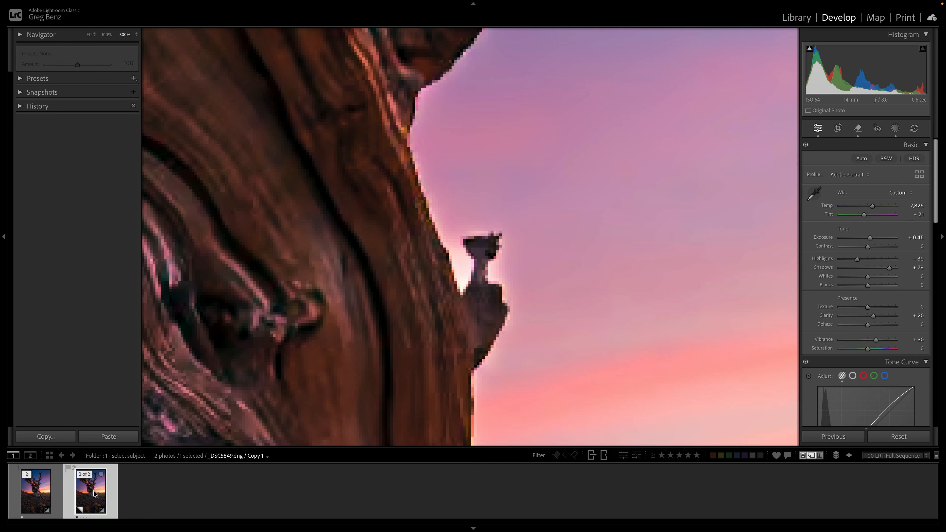
Add a new Select Subject component to the Tree mask of the virtual copy.
left_click(896, 128)
left_click(720, 216)
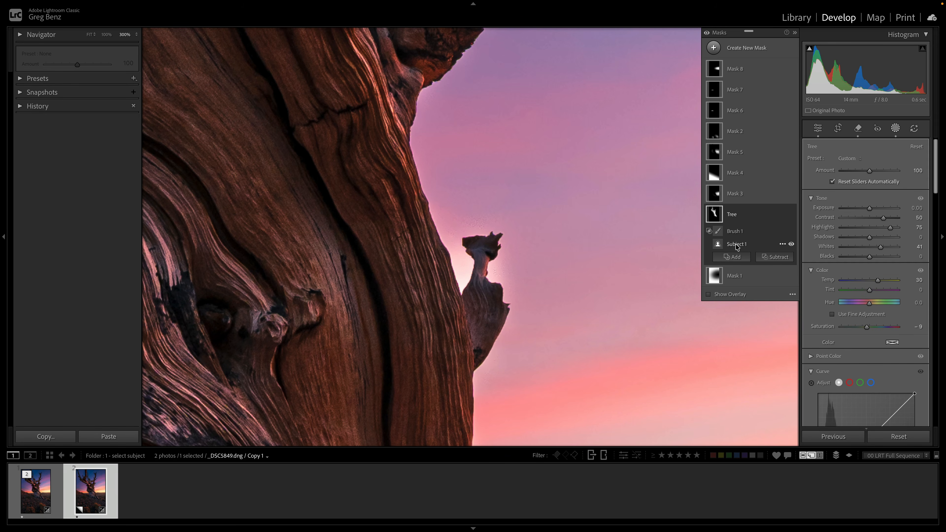
left_click(736, 257)
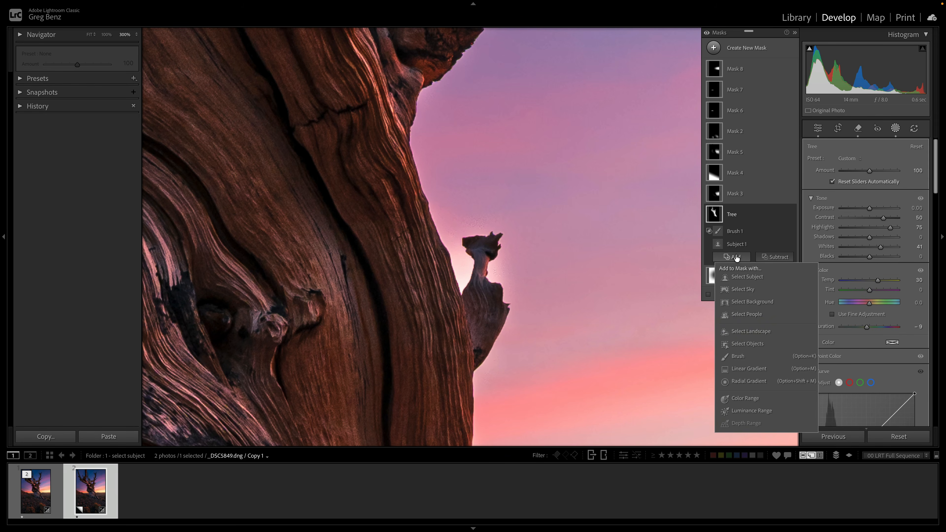
left_click(745, 278)
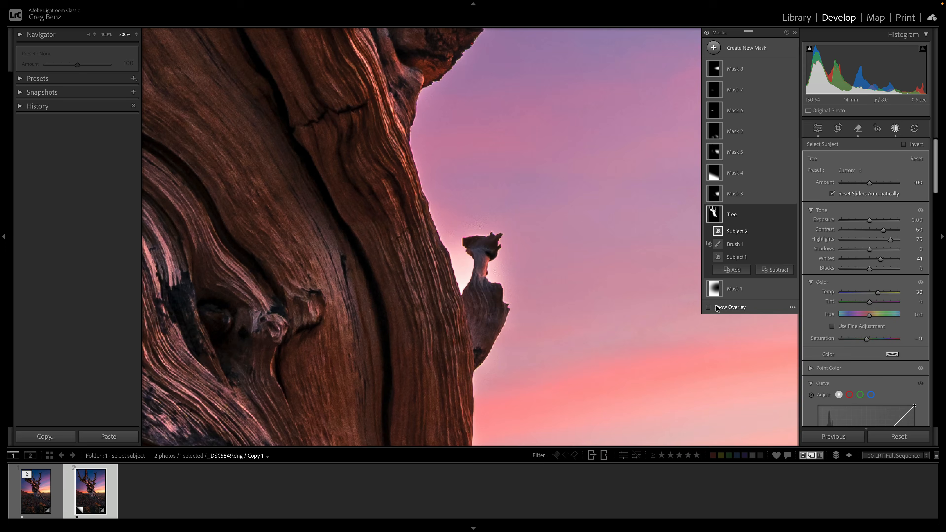
Display the mask overlay and inspect the new subject selection around the stub, trunk edge and branches.
left_click(718, 308)
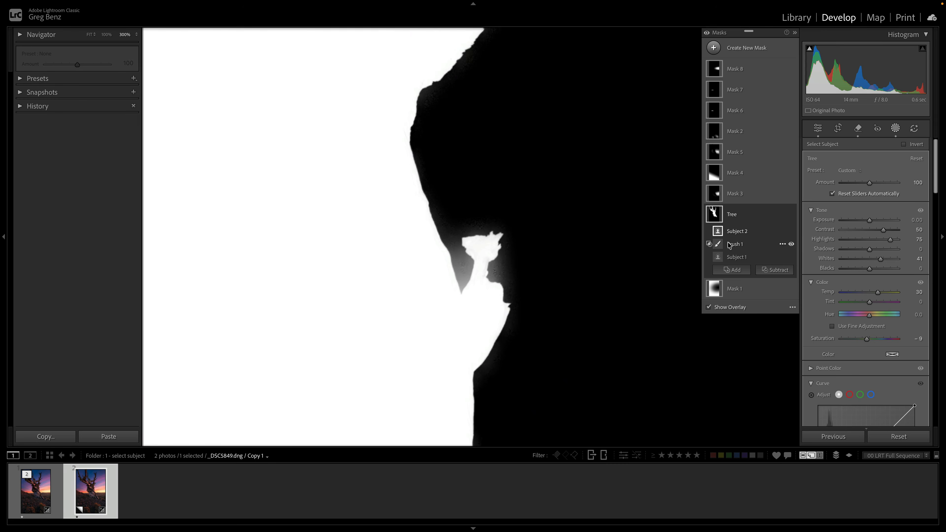
mouse_move(718, 232)
mouse_move(721, 259)
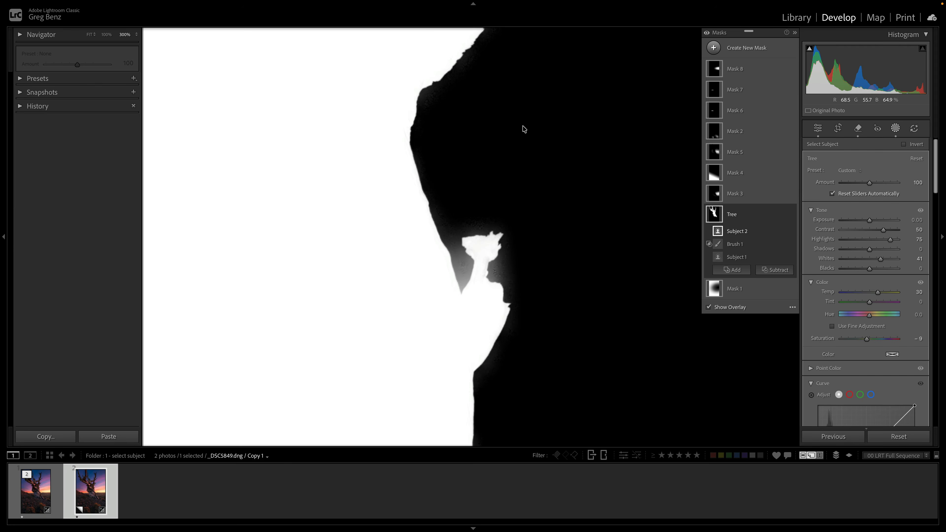
left_click_drag(504, 162, 606, 351)
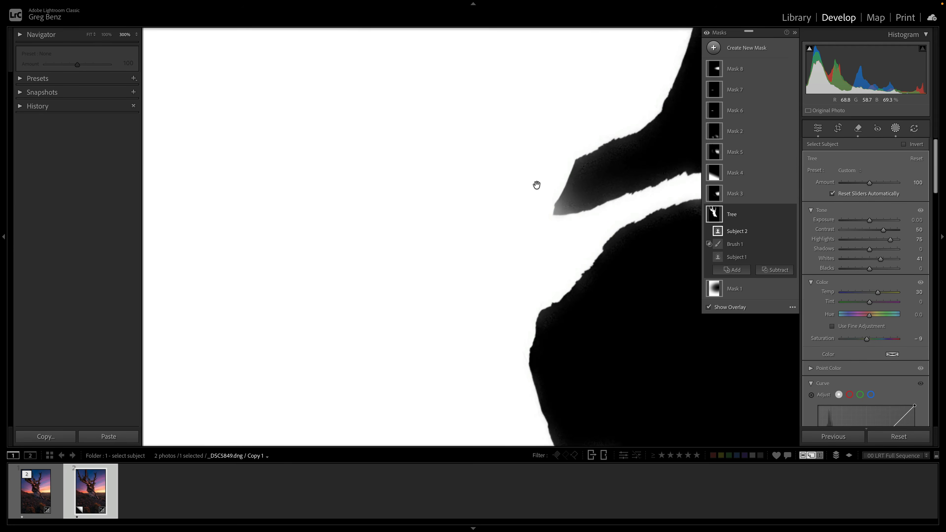
left_click_drag(537, 185, 381, 329)
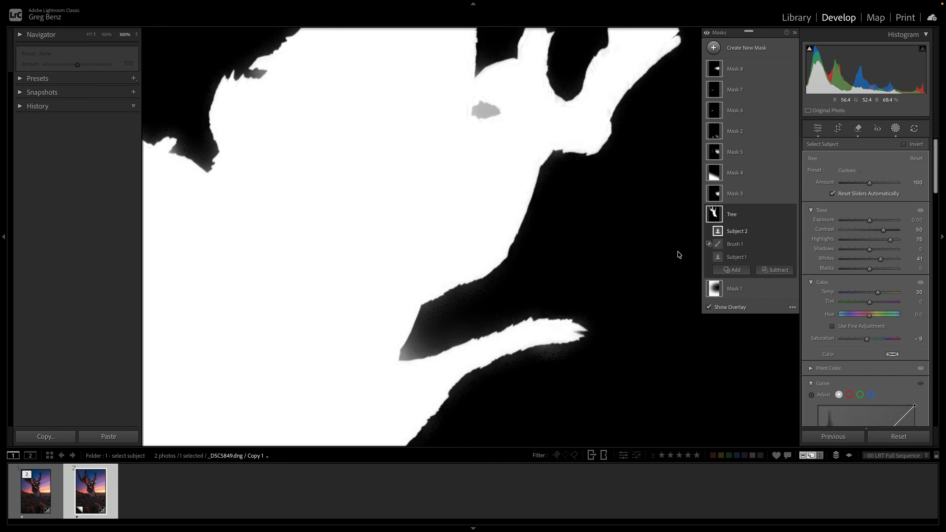
Compare the Subject 1, Brush 1 and Subject 2 component masks around the sky gaps between the branches.
mouse_move(718, 258)
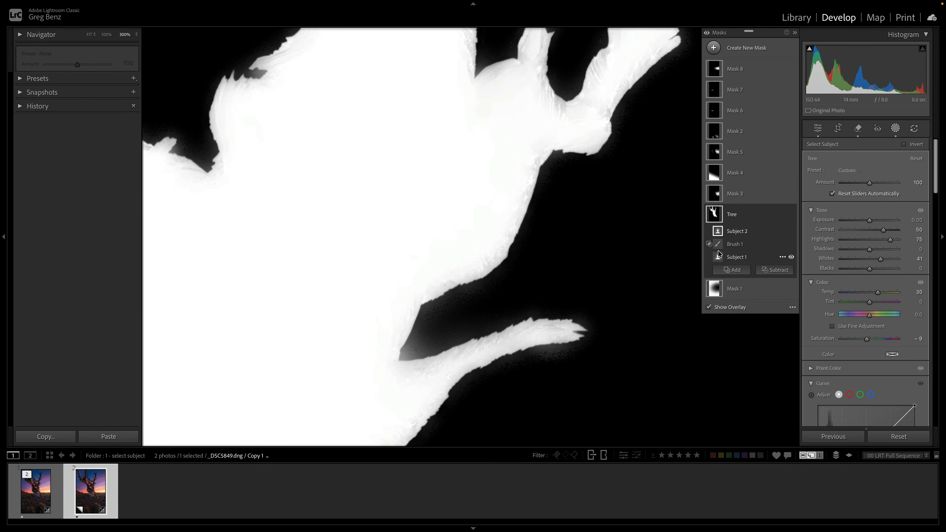
mouse_move(721, 230)
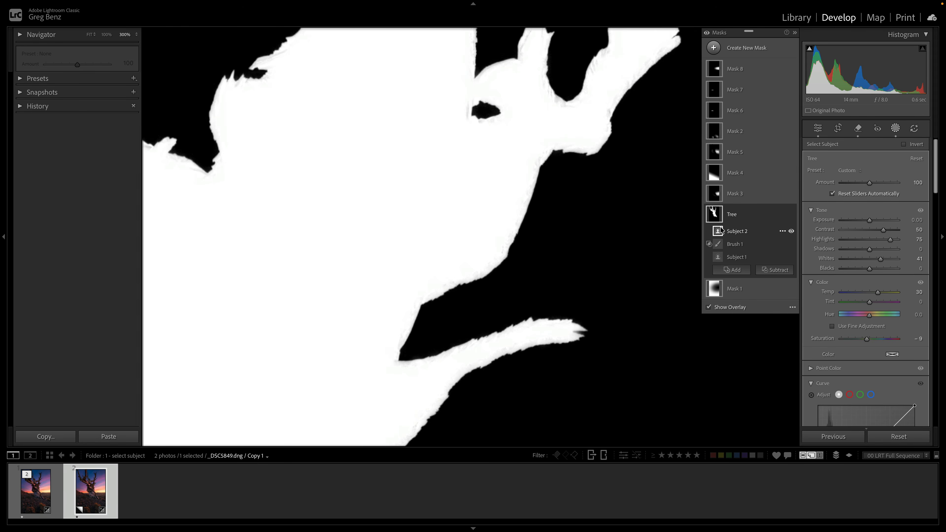
left_click_drag(288, 239, 697, 284)
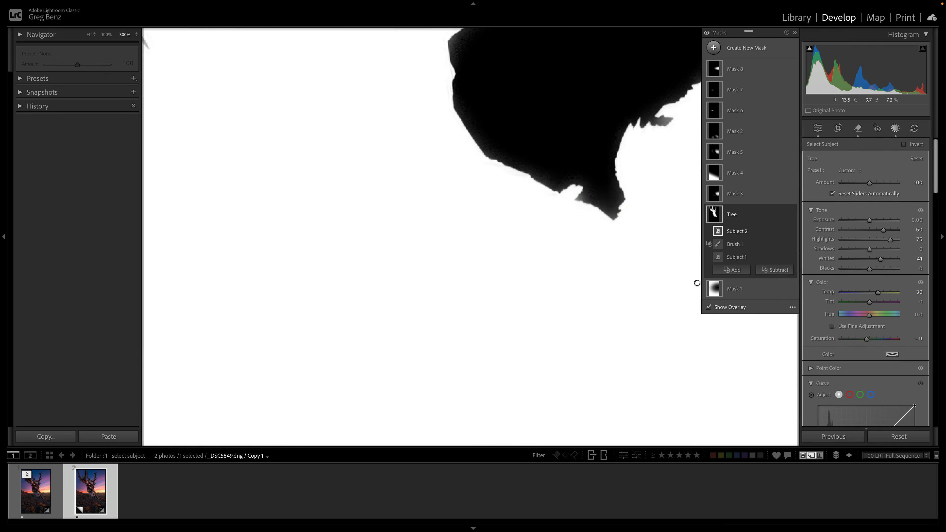
left_click_drag(288, 265, 726, 322)
left_click_drag(489, 315, 430, 440)
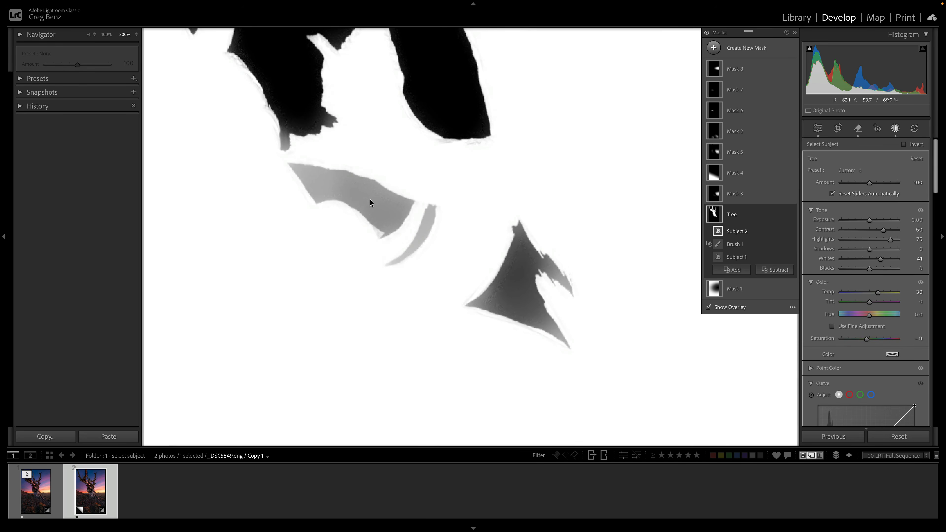
mouse_move(717, 259)
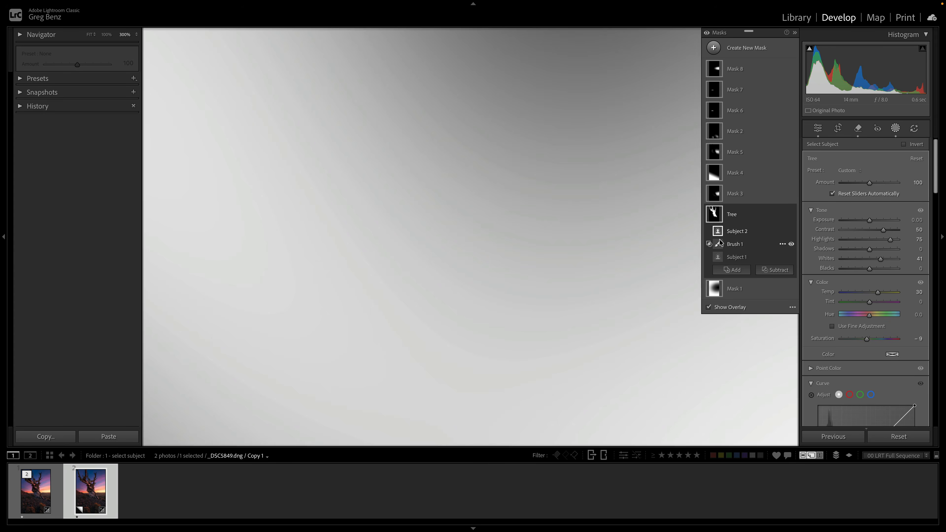
mouse_move(720, 234)
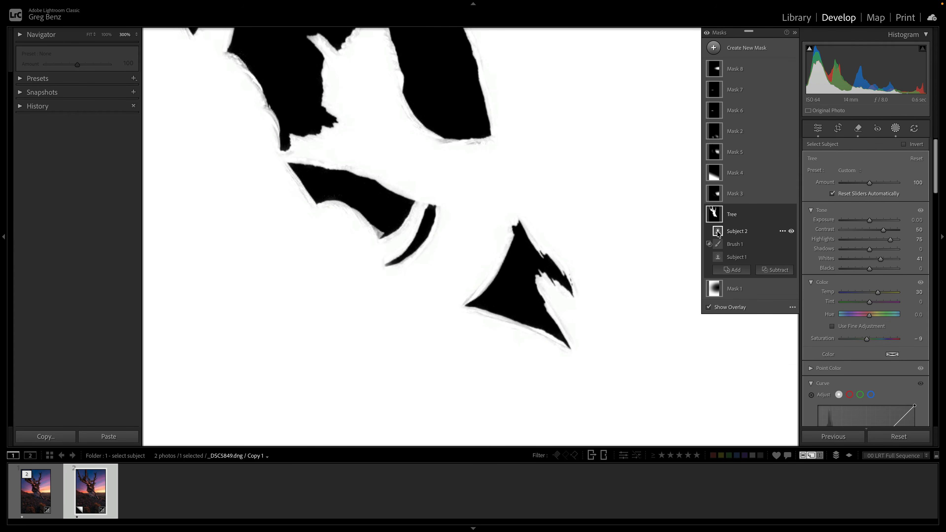
Move Subject 2 below Brush 1 in the Tree mask and delete the old Subject 1 component.
mouse_move(719, 232)
left_mouse_down()
mouse_move(676, 240)
mouse_move(678, 257)
left_mouse_up()
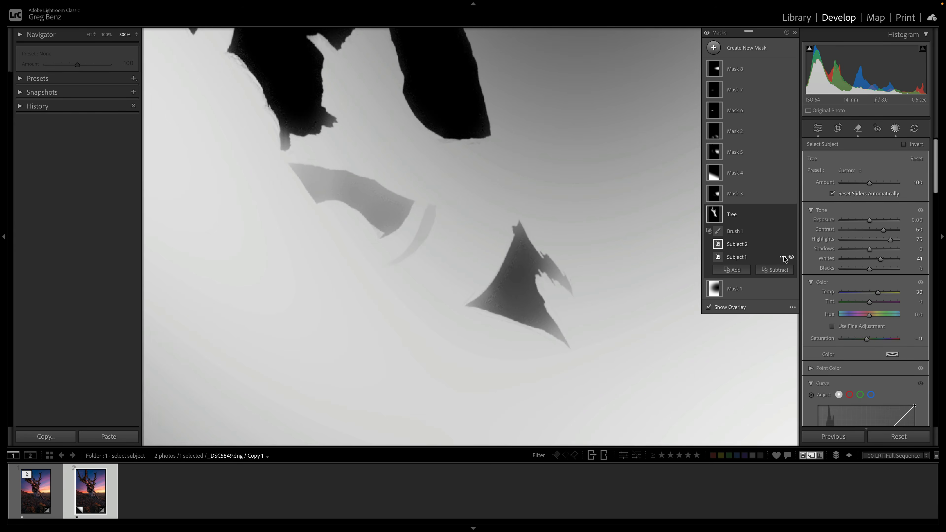
left_click(782, 257)
left_click(797, 344)
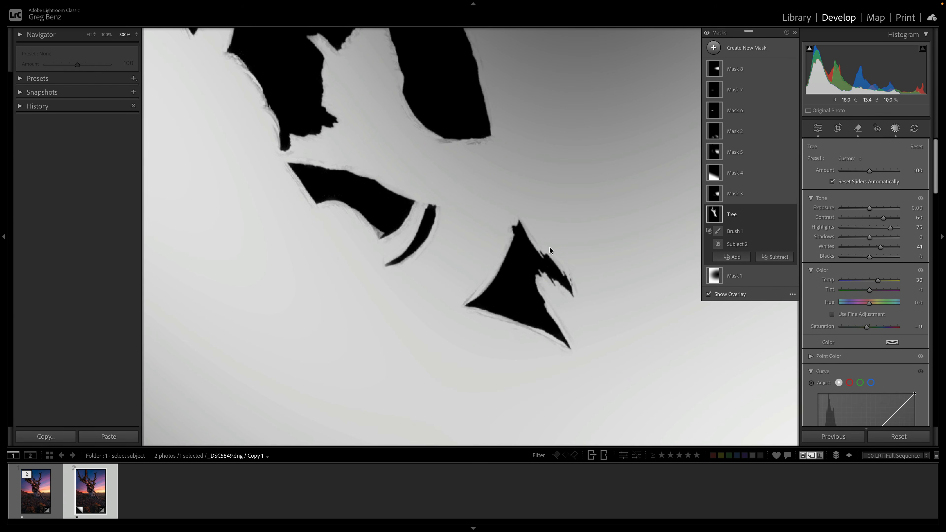
Turn off the mask overlay and compare the Tree mask off and on around the sky gaps between the branches.
left_click(708, 294)
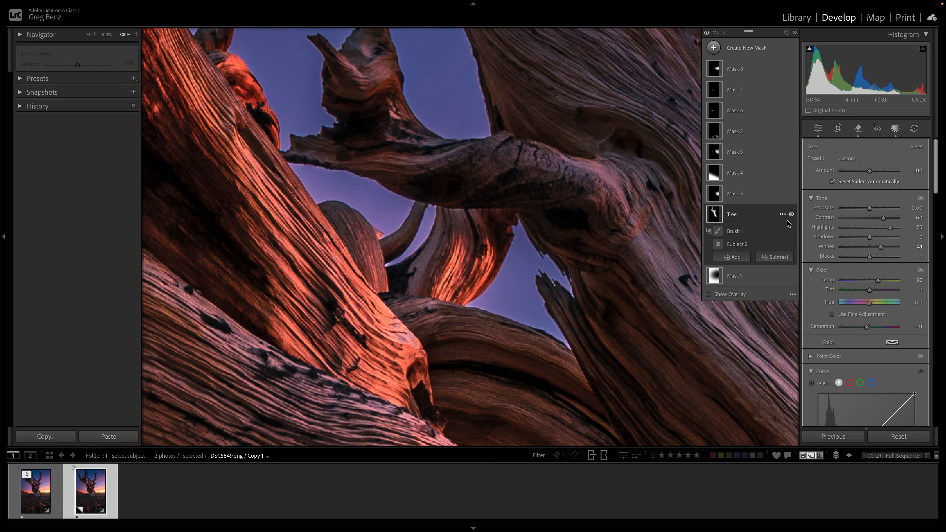
left_click(791, 215)
left_click(791, 215)
left_click(790, 215)
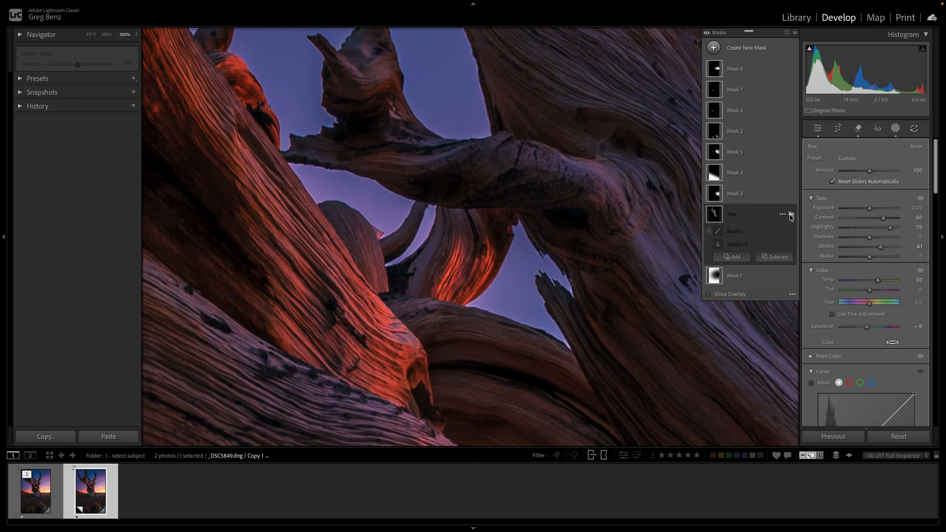
left_click(790, 215)
left_click(790, 216)
left_click(790, 215)
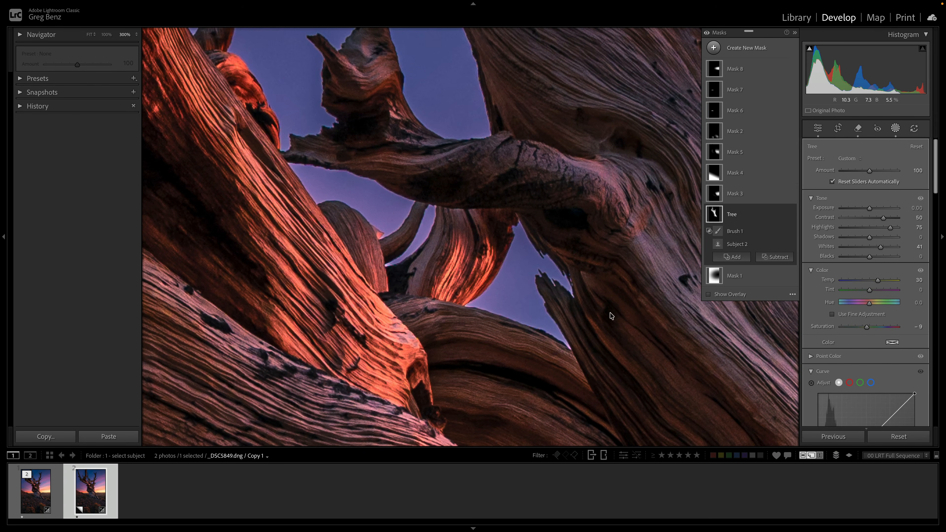
Compare the virtual copy's Tree mask off and on at the small stub beside the trunk.
left_click_drag(612, 318, 405, 244)
left_click_drag(371, 387, 405, 257)
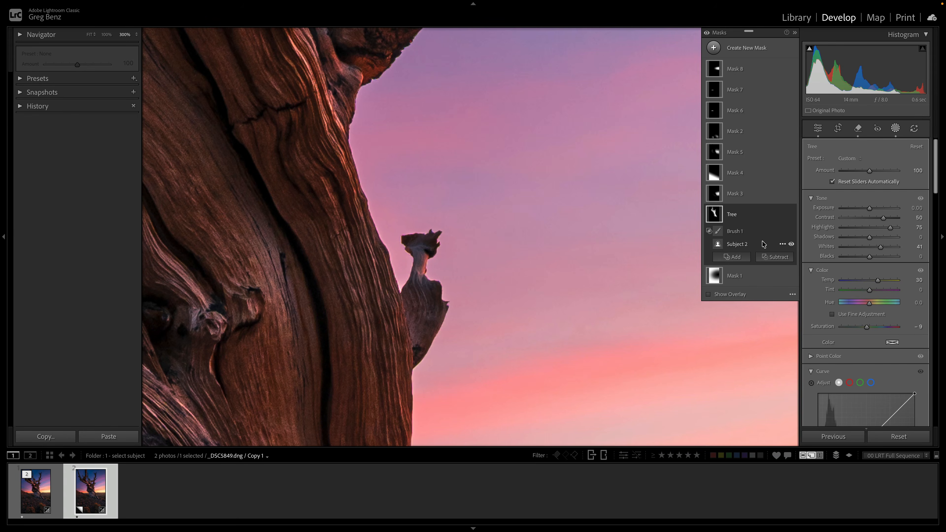
left_click(791, 215)
left_click(791, 215)
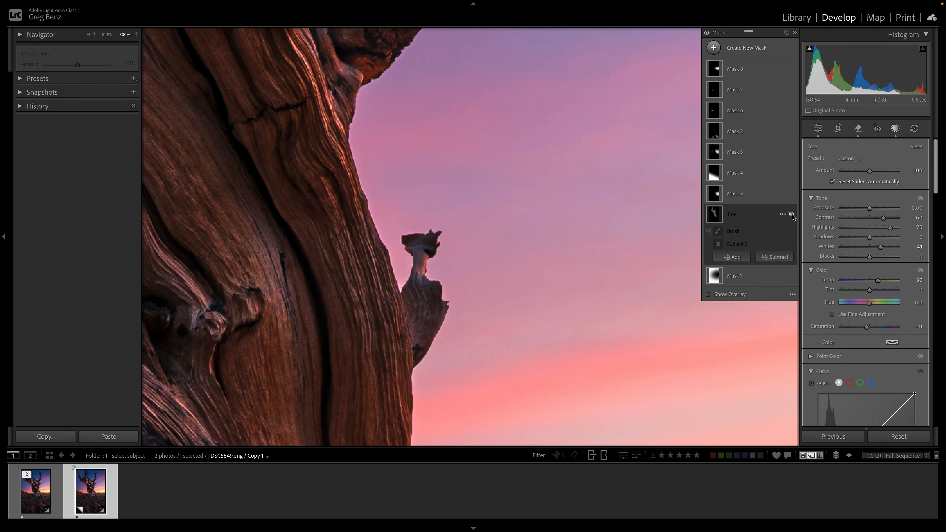
left_click(791, 215)
left_click(791, 215)
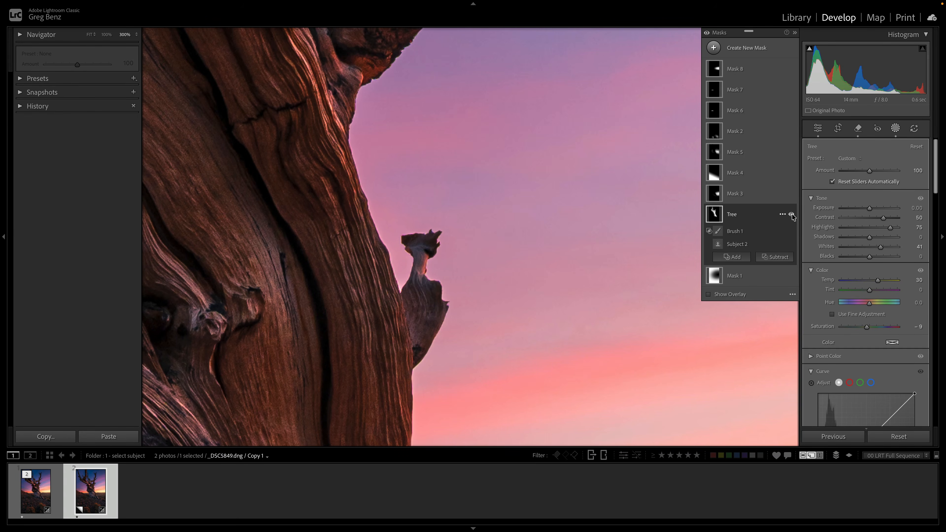
Show the original and its virtual copy in Compare view with the original as Select, and hide all panels.
left_click(37, 491, "shift")
key("c")
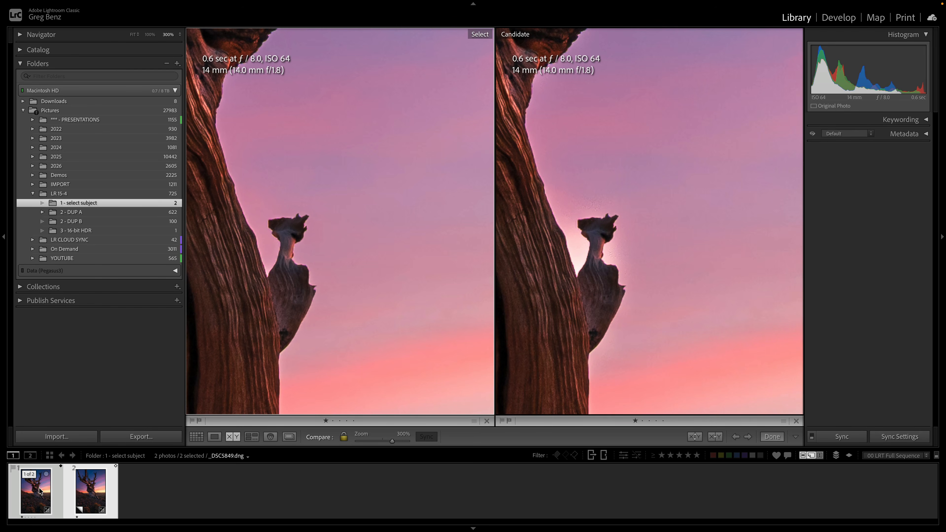
left_click(83, 501)
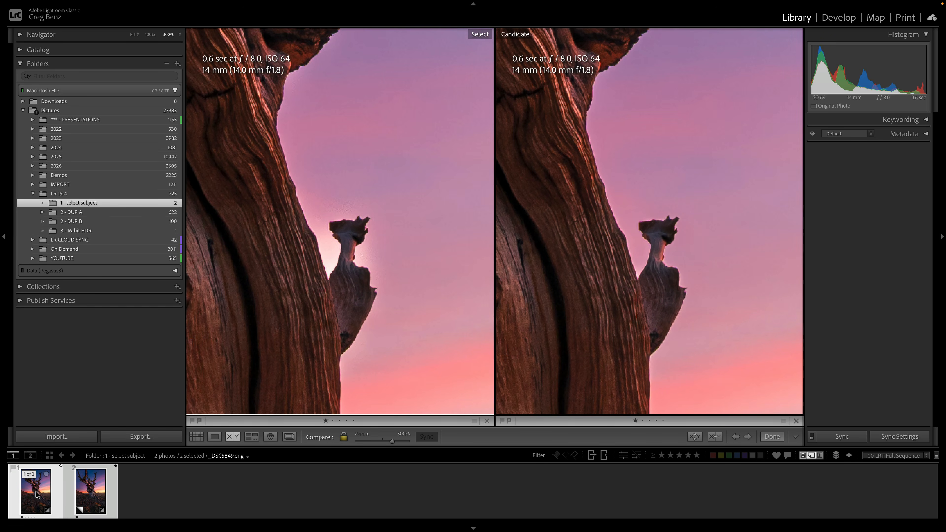
key("shift+Tab")
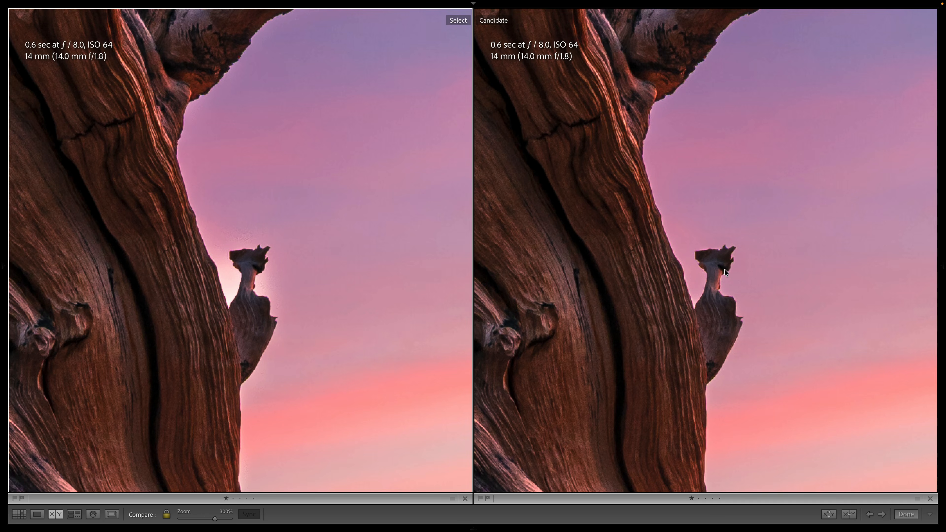
Examine the edges of the side branch, the upper trunk and the sky gaps in both versions.
left_click_drag(317, 149, 347, 334)
left_click_drag(349, 246, 319, 297)
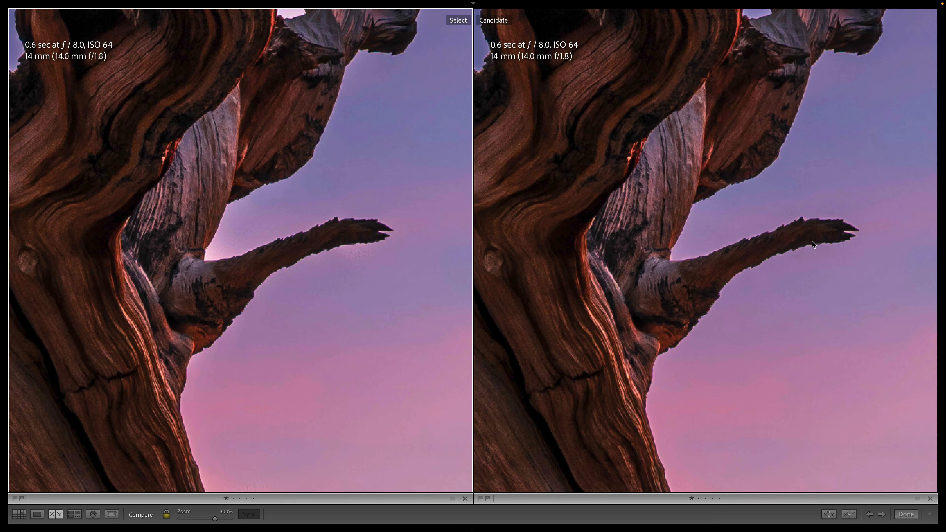
left_click_drag(335, 139, 358, 314)
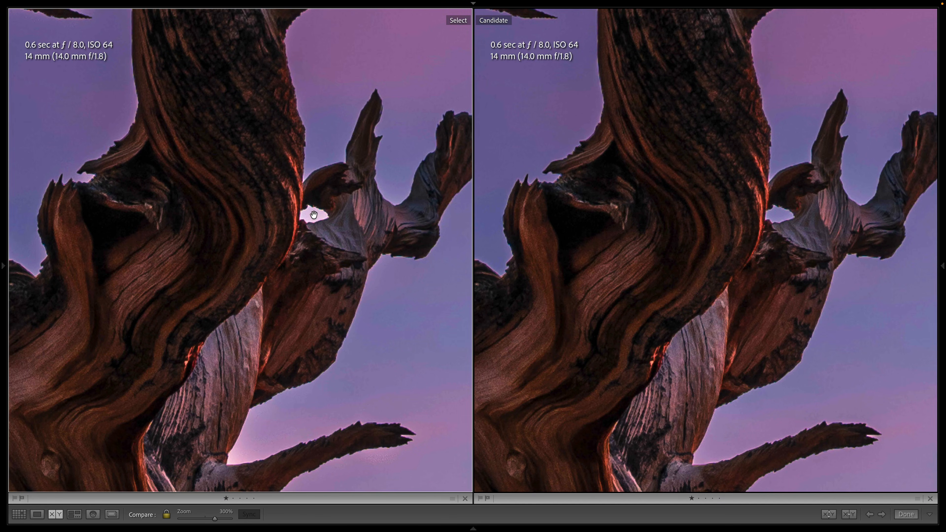
left_click_drag(729, 211, 401, 311)
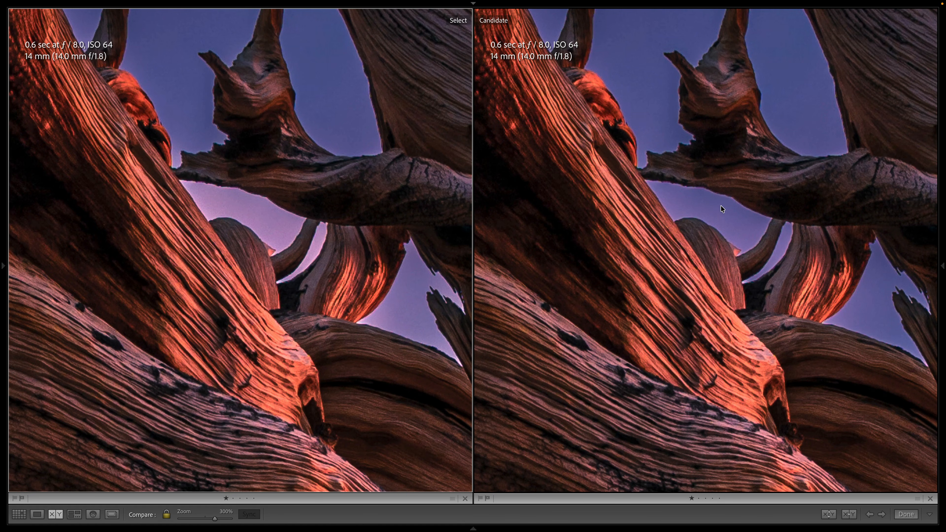
Fit both photos in the Compare view, restore the panels and open the original in Develop.
left_click(390, 261)
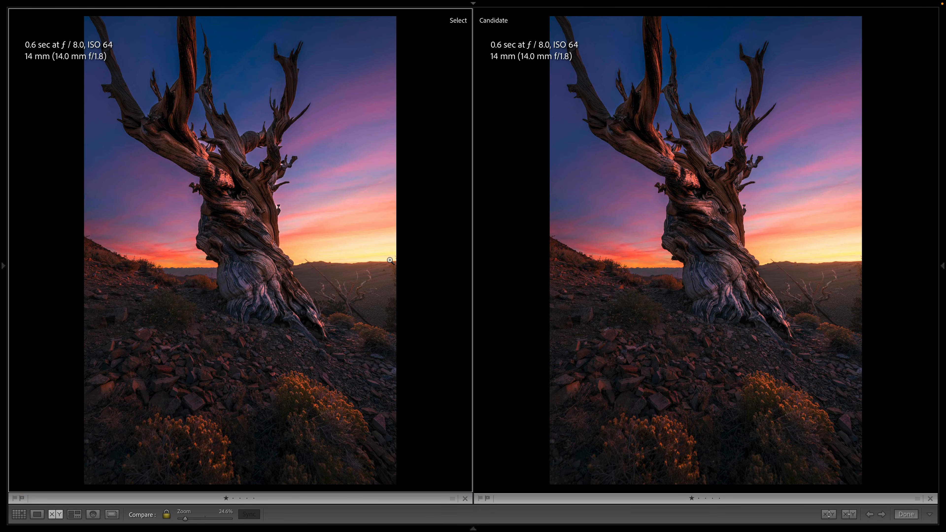
key("shift+Tab")
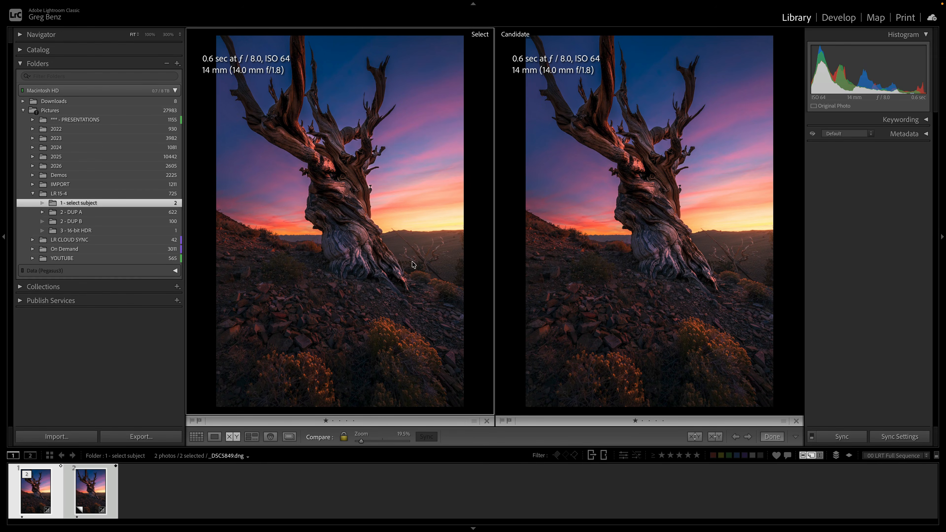
key("d")
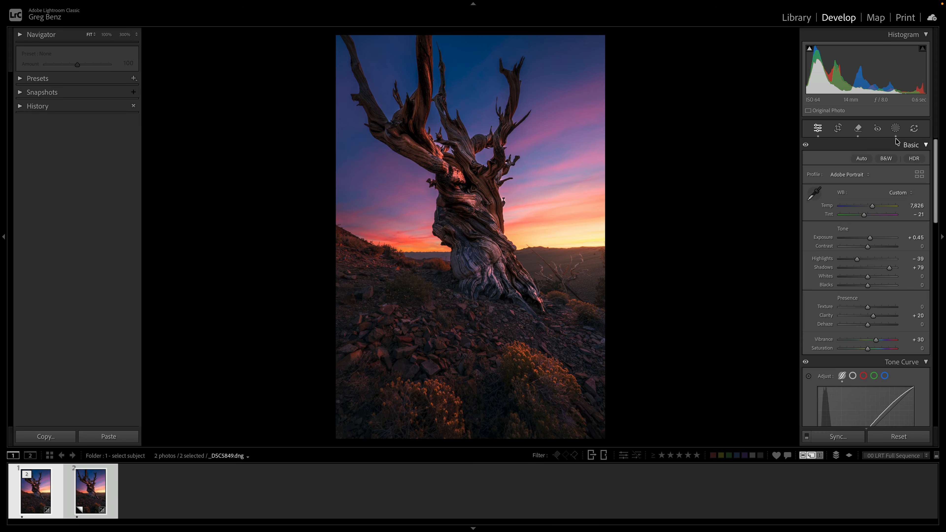
Open the original's masks, view the available new mask types and expand the Tree mask.
left_click(895, 128)
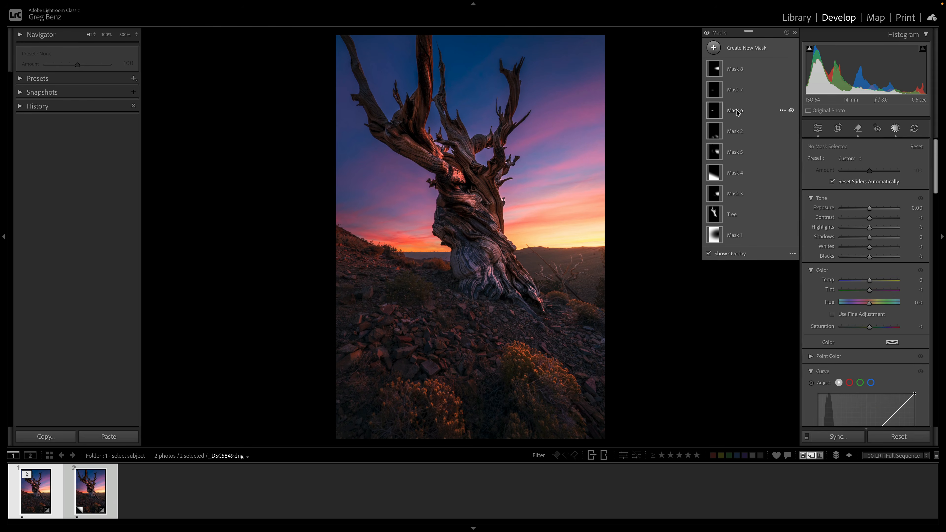
left_click(713, 48)
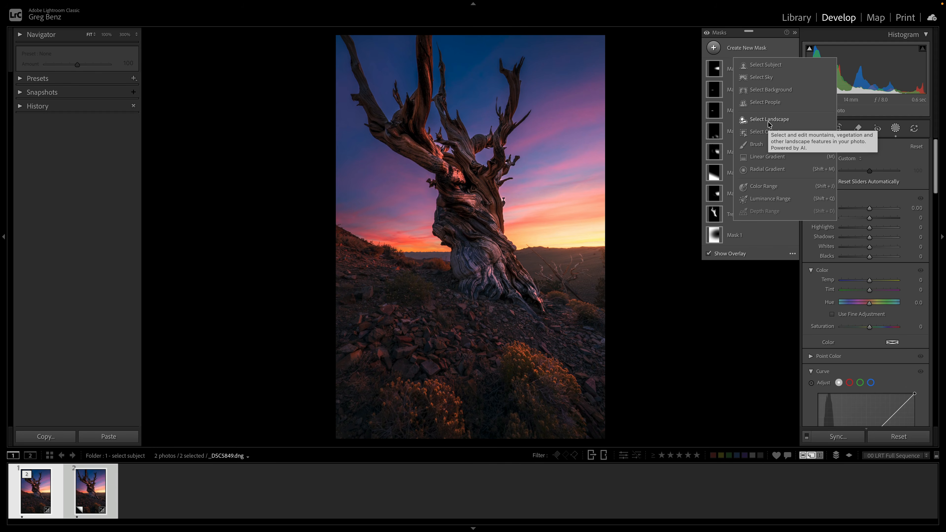
left_click(768, 66)
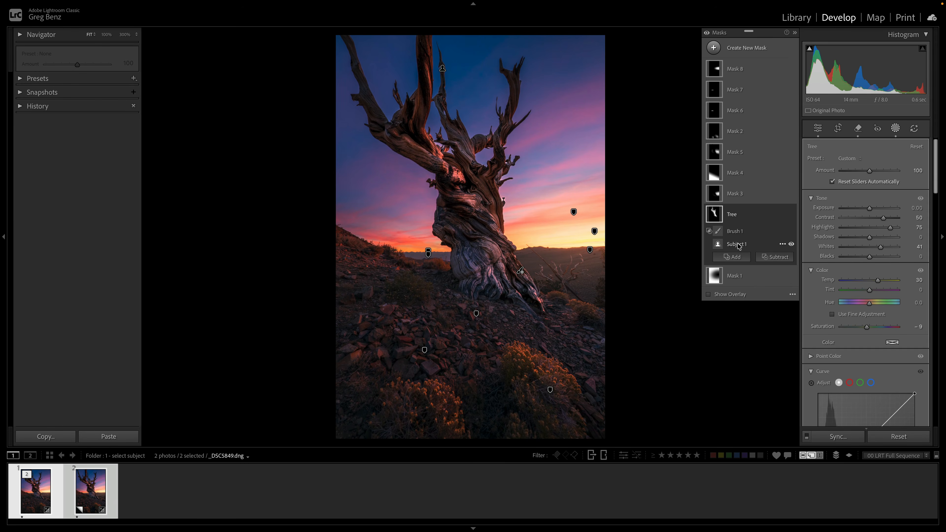
Display the 2 - DUP A and 2 - DUP B folders together in the Library's Duplicates view.
key("g")
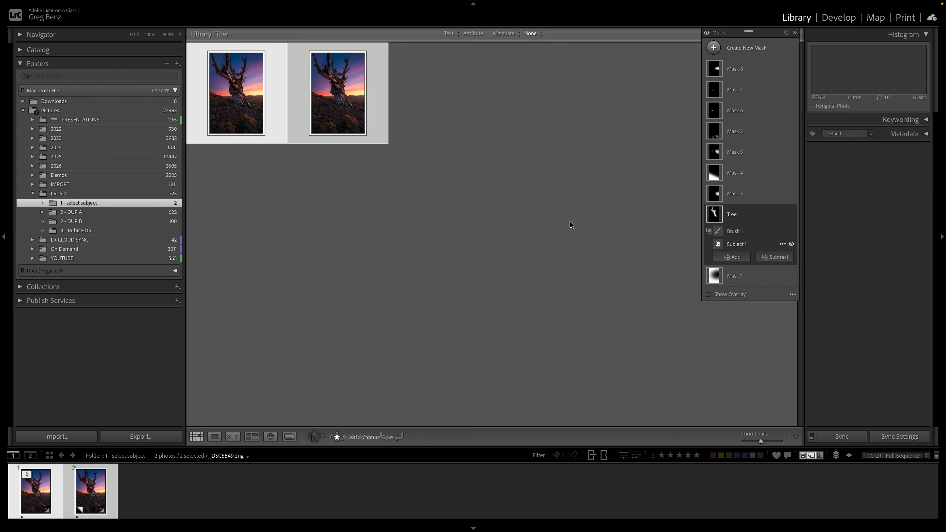
left_click(92, 212)
left_click(84, 221, "super")
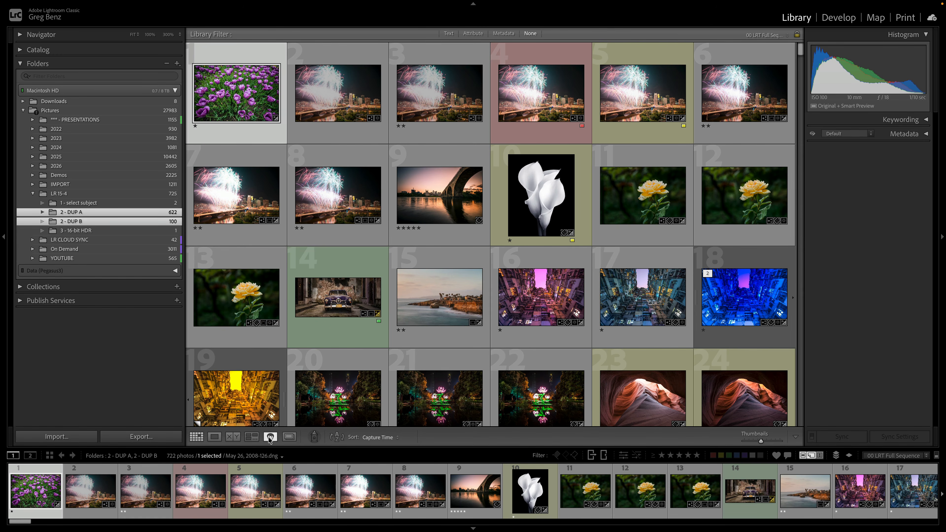
left_click(290, 437)
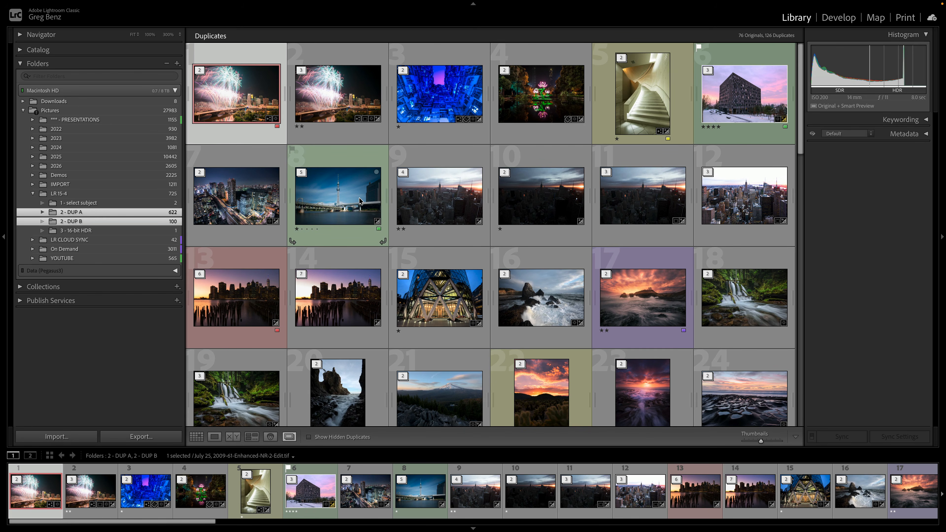
Expand the five-photo tower duplicate stack and compare _DSC8034.dng with _DSC8034-3.dng in Develop.
left_click(385, 196)
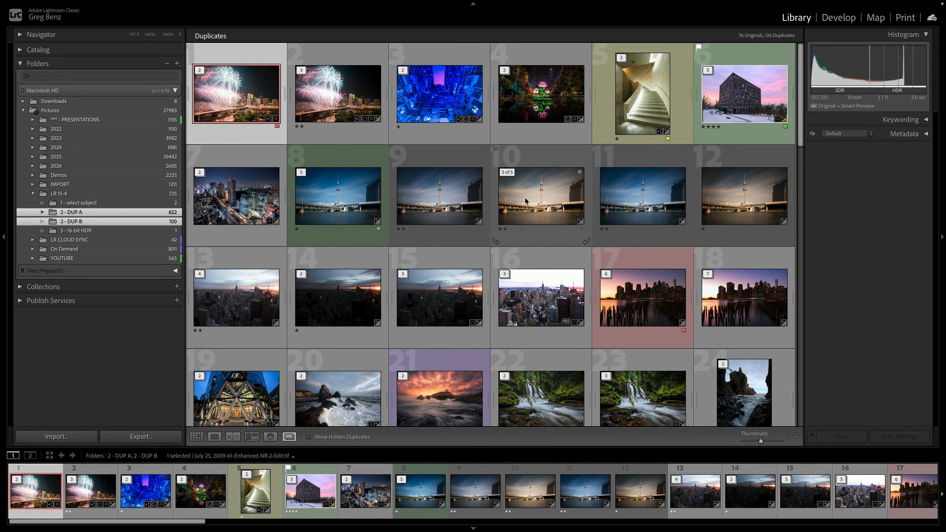
left_click(338, 196)
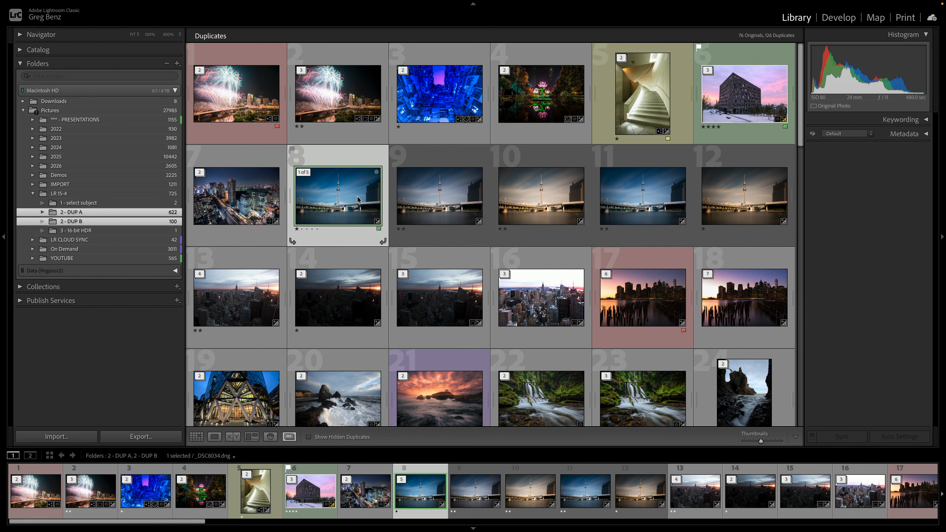
left_click(532, 196)
key("d")
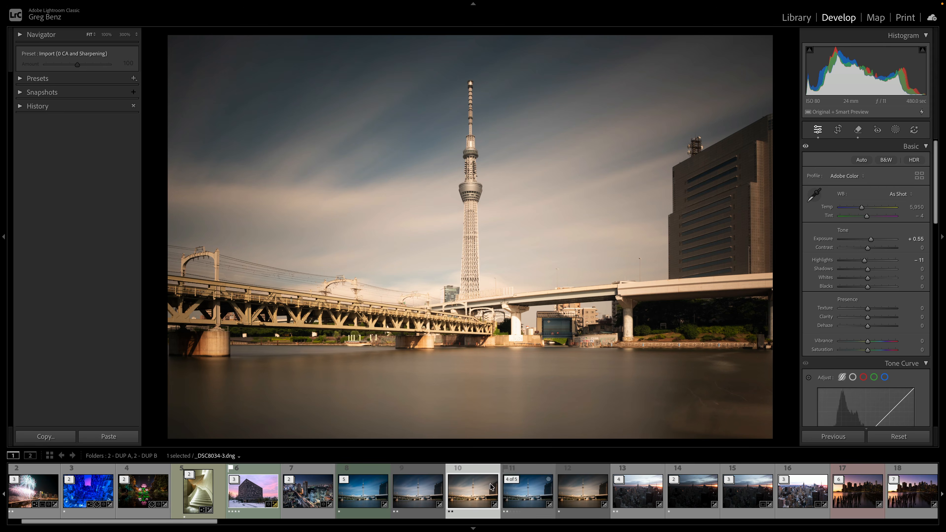
left_click(373, 497)
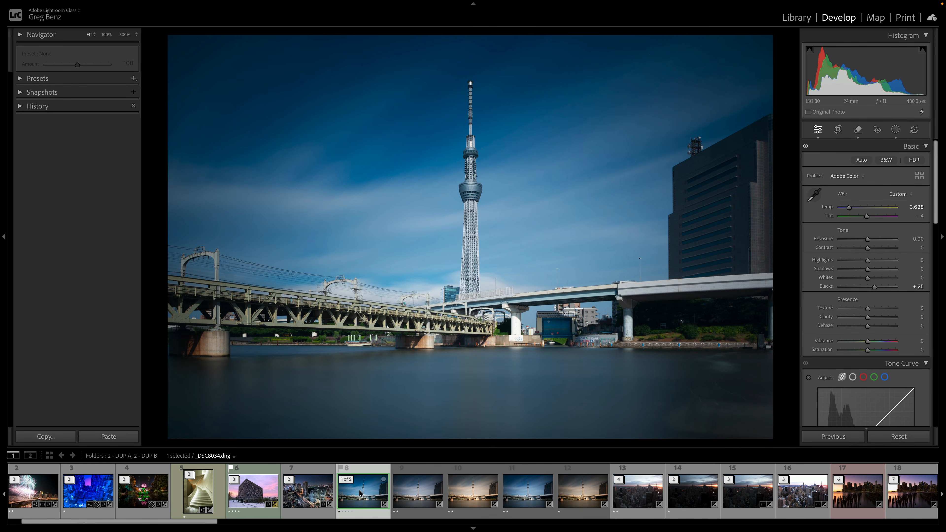
left_click(472, 491)
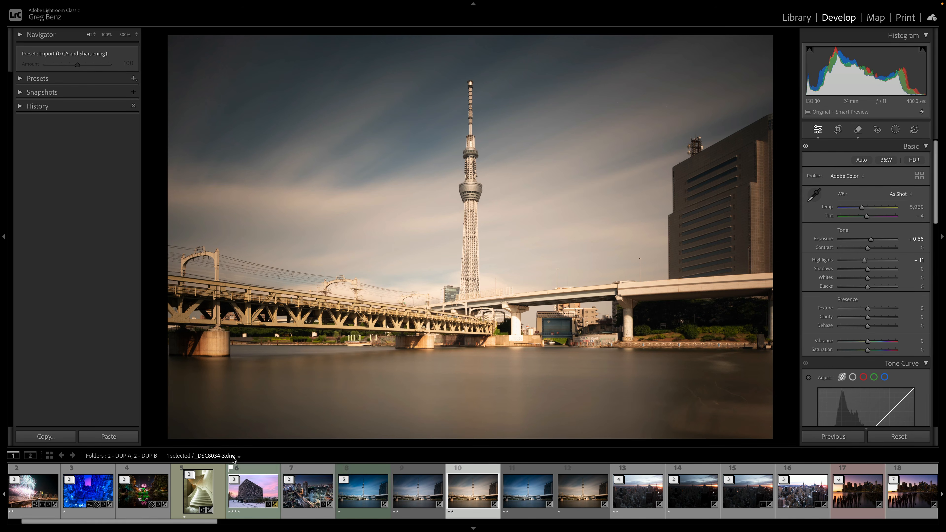
Return to the Library's Duplicates view and set _DSC8034-4.dng as the original of the tower stack.
key("g")
scroll(460, 257, "up", 10)
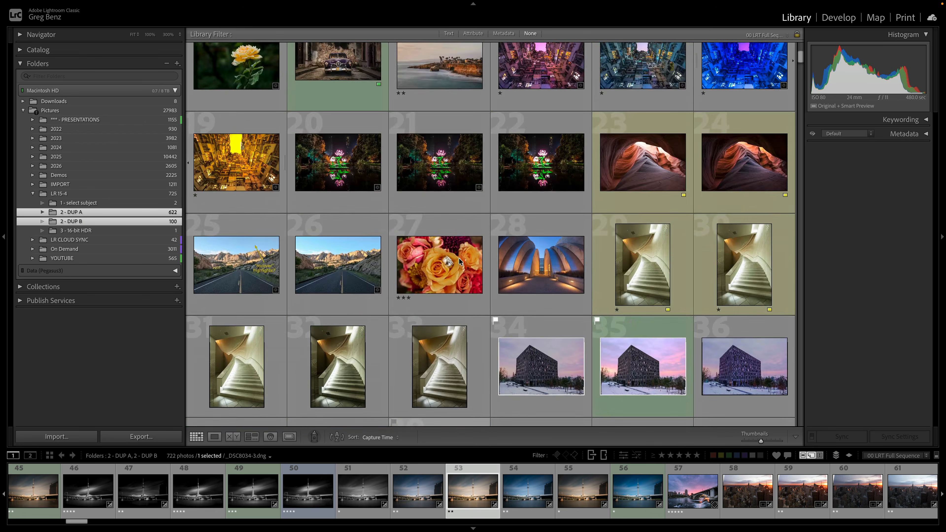
left_click(287, 437)
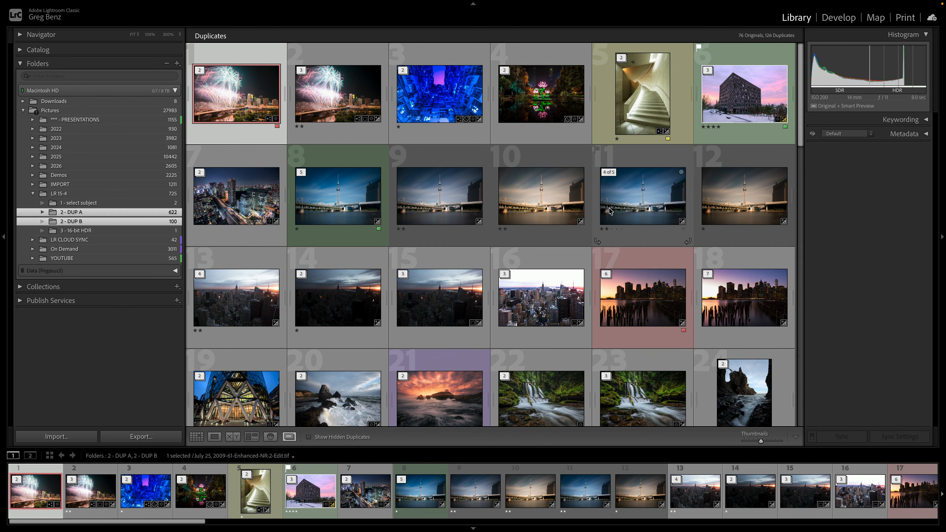
left_click(635, 203)
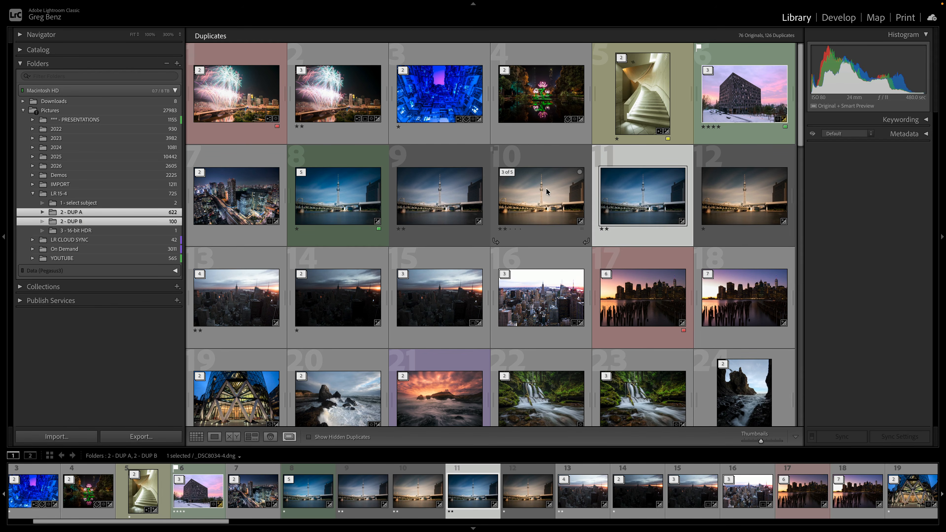
right_click(640, 197)
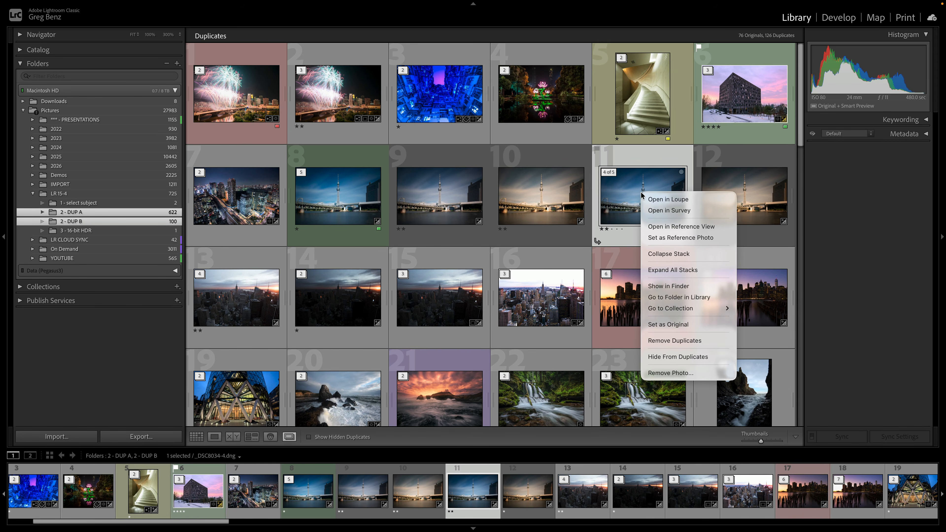
left_click(660, 325)
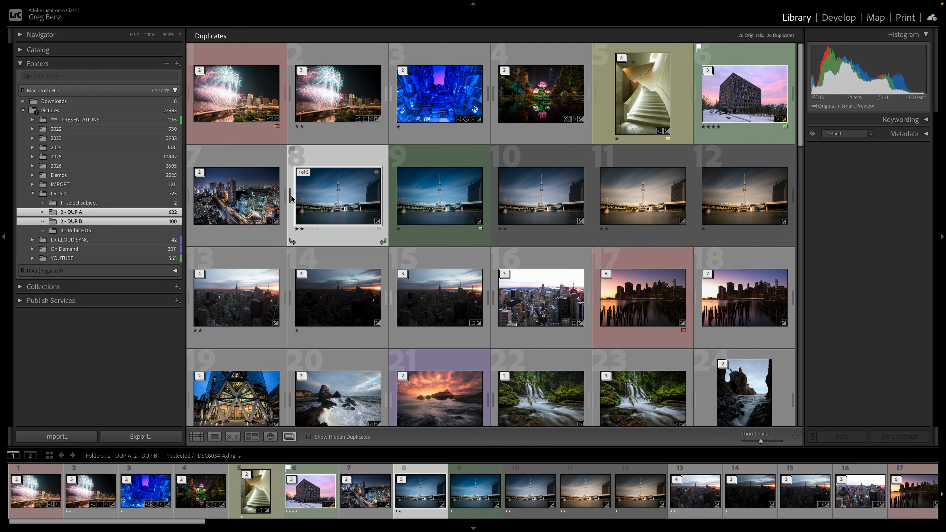
Collapse the blue tower duplicate stack and expand it again.
right_click(305, 195)
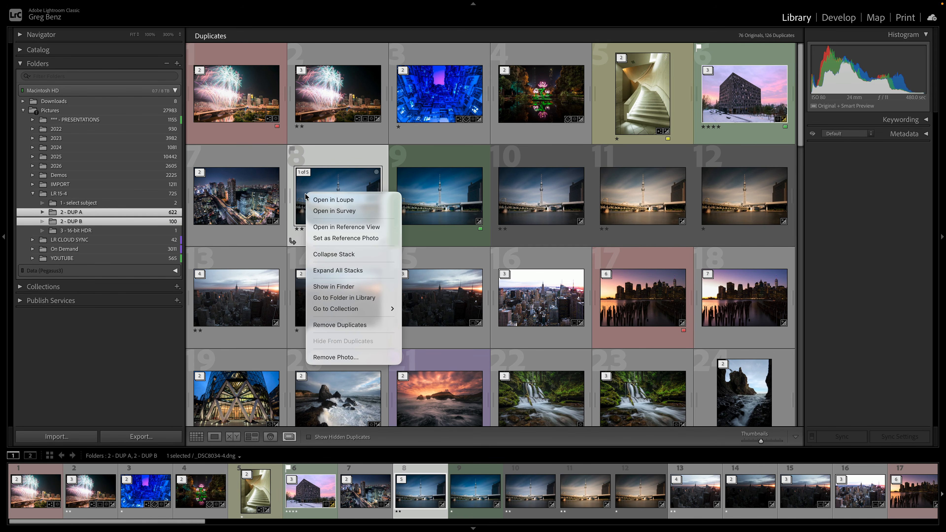
left_click(363, 254)
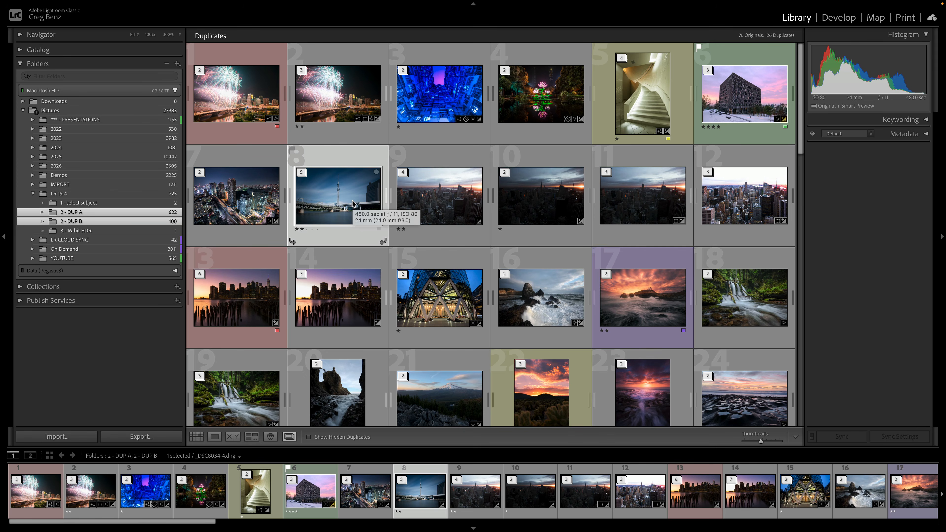
left_click(386, 194)
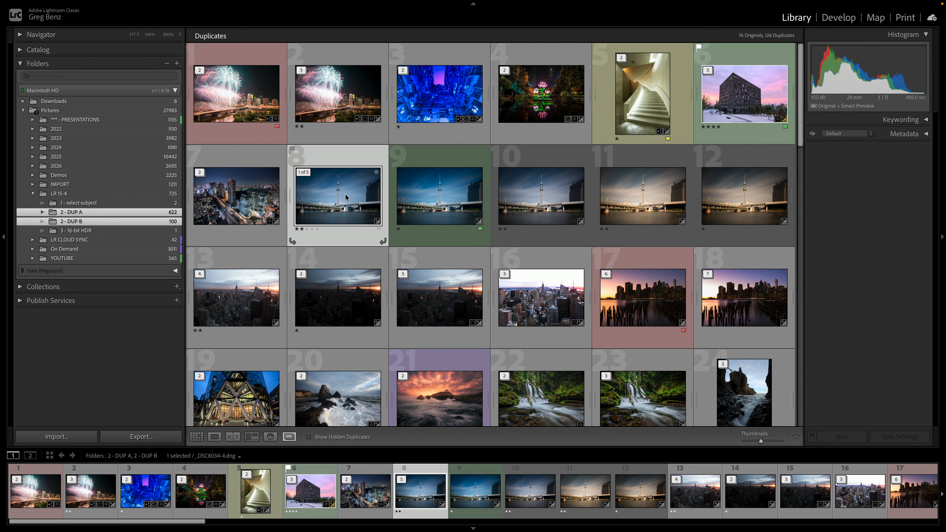
Remove the tower stack's duplicates, keeping the original and deleting the other four photos from disk.
right_click(327, 195)
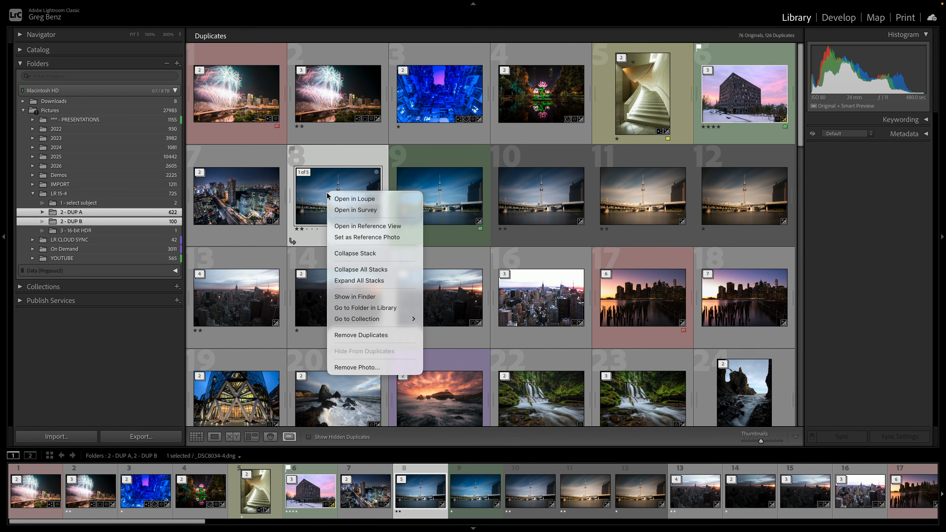
left_click(385, 335)
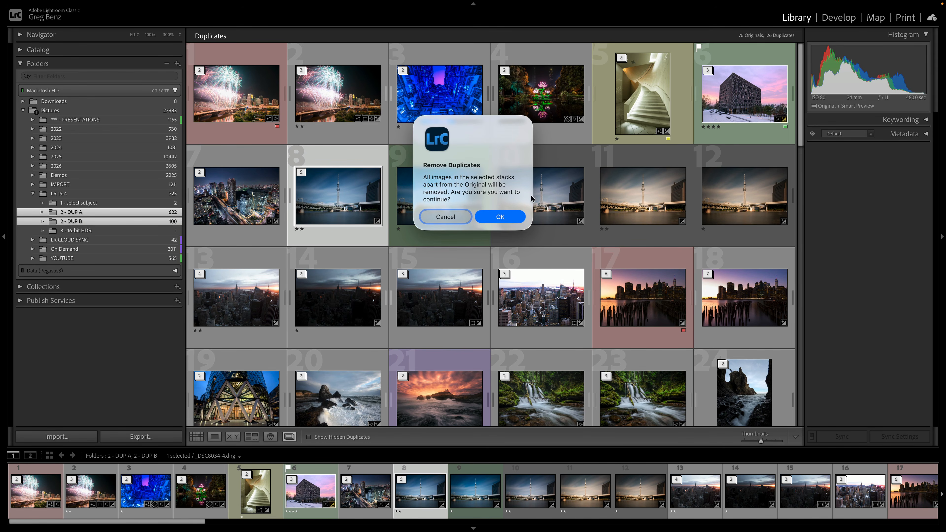
left_click(500, 217)
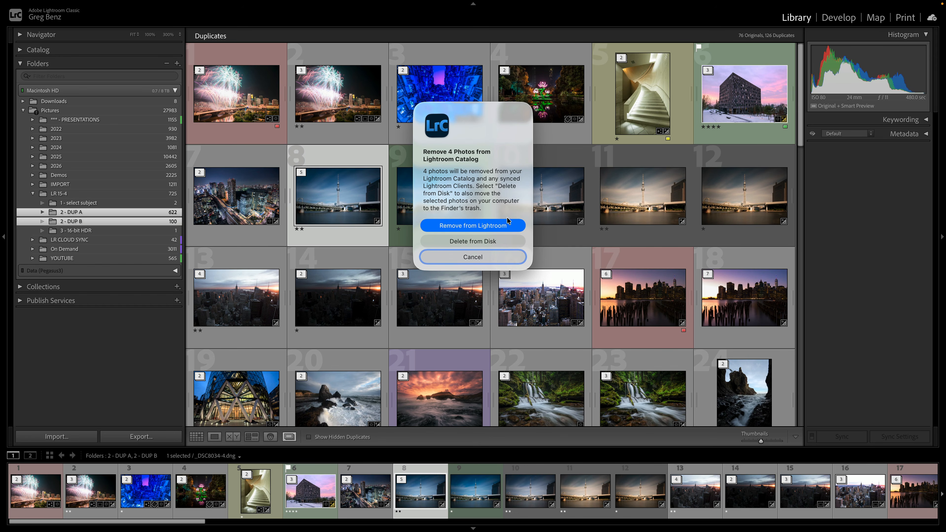
left_click(473, 241)
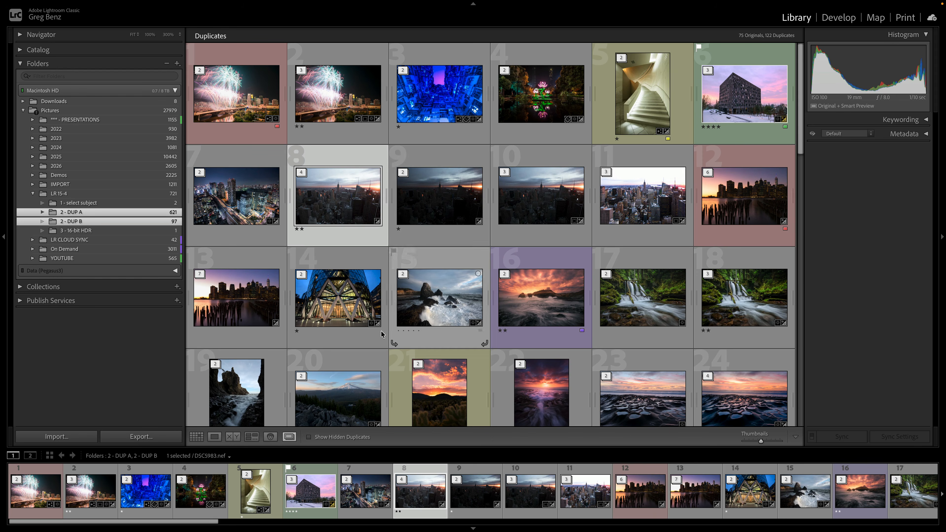
Check the remaining tower photos in the Library grid, comparing _DSC8034-4.dng with the black-and-white edit in photo 46.
left_click(196, 437)
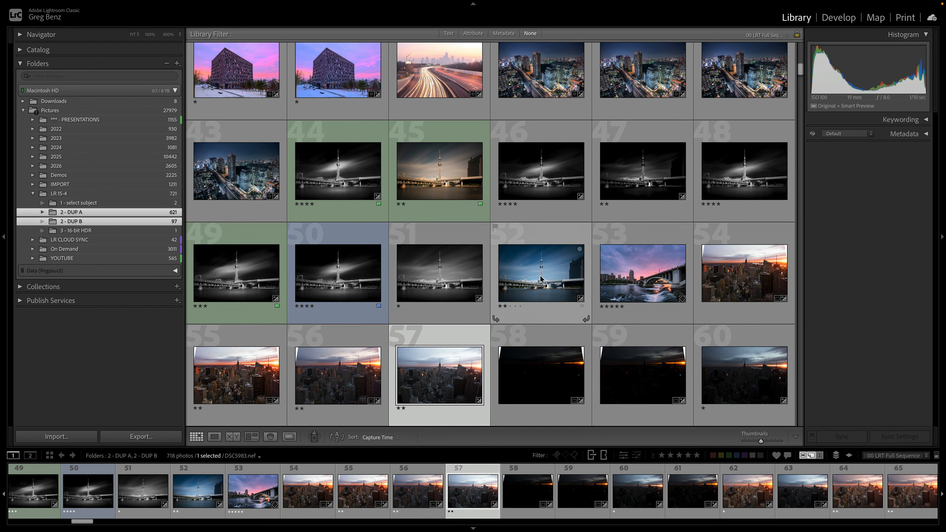
left_click(548, 274)
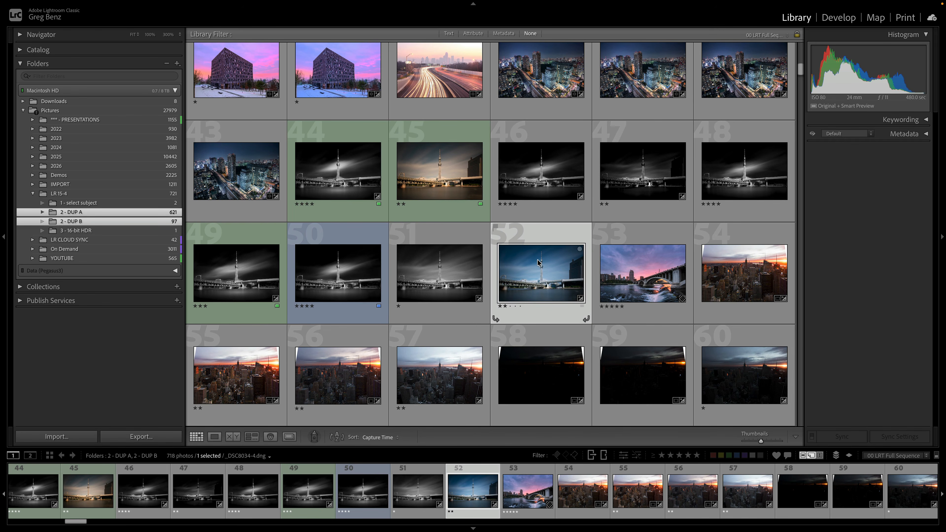
mouse_move(542, 266)
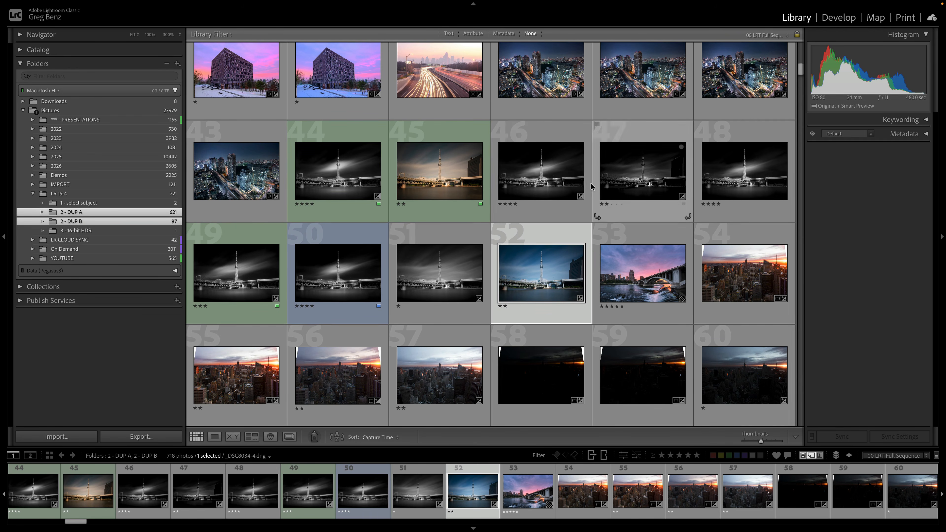
left_click(555, 180)
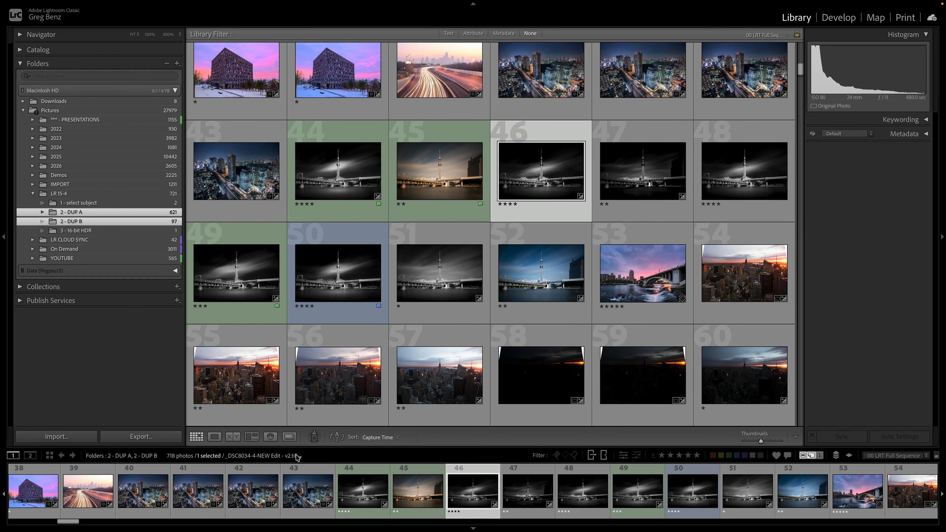
key("Down")
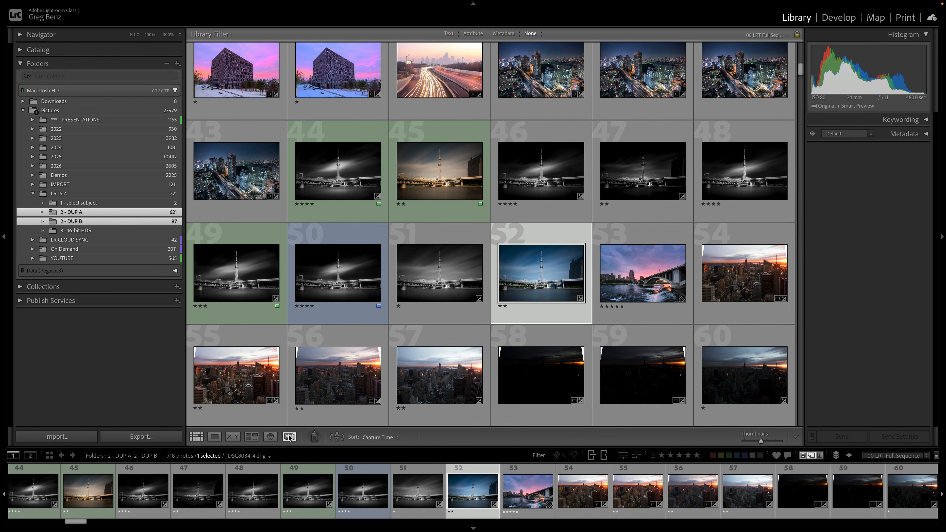
Reopen the Duplicates view for both folders and look over the remaining duplicate stacks.
scroll(439, 272, "up", 10)
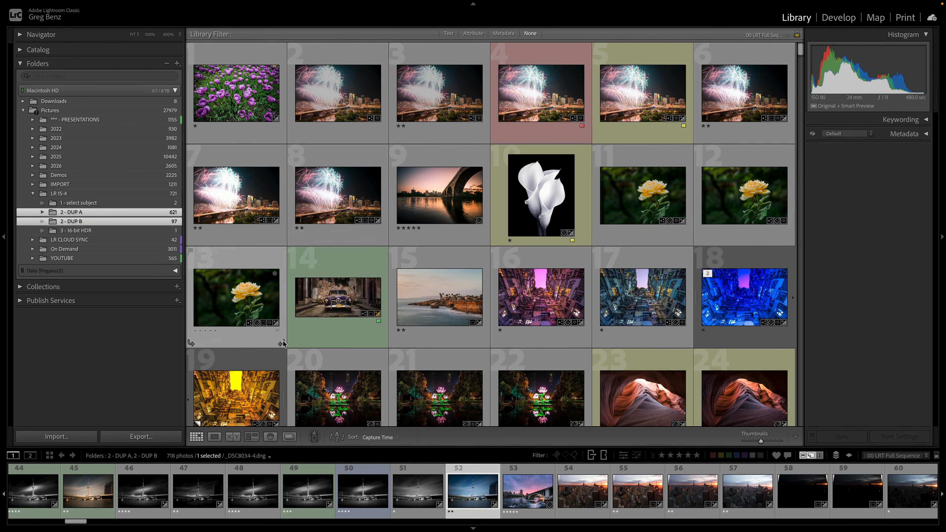
left_click(290, 437)
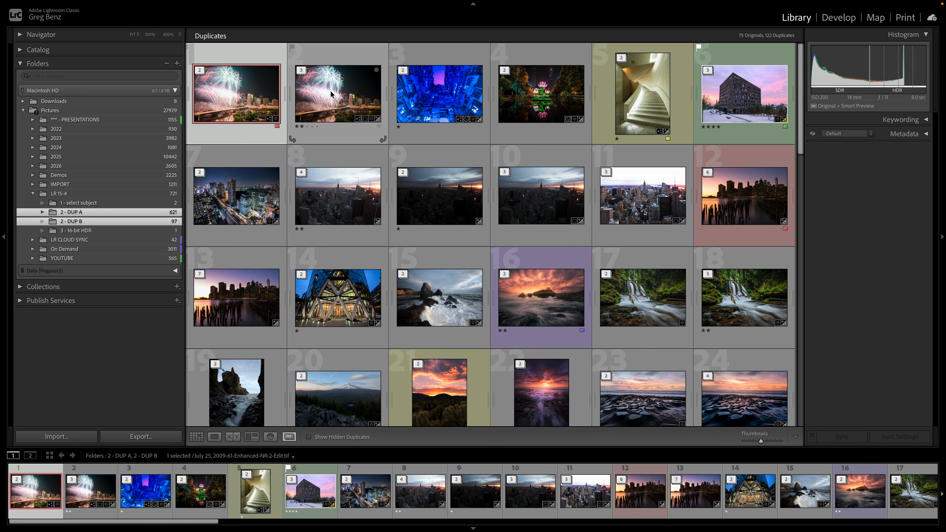
mouse_move(330, 94)
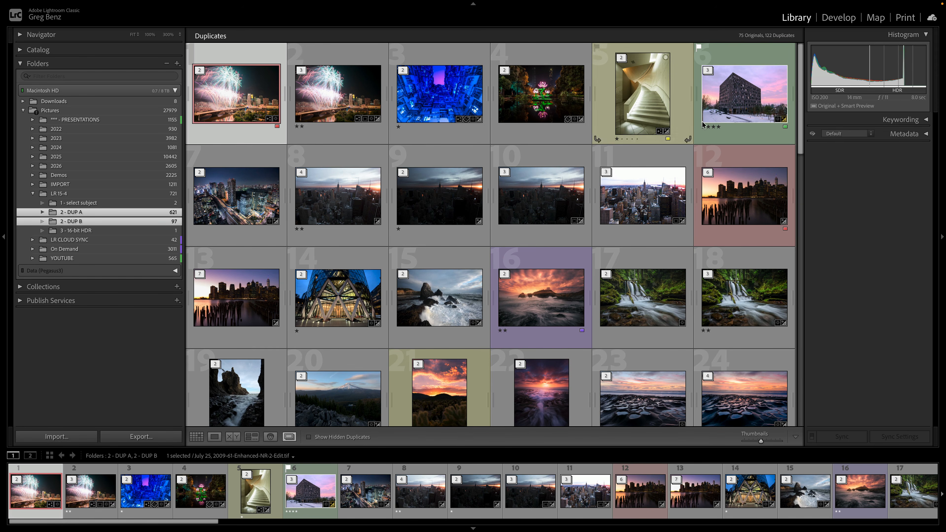
scroll(796, 175, "down", 5)
left_click_drag(796, 174, 799, 119)
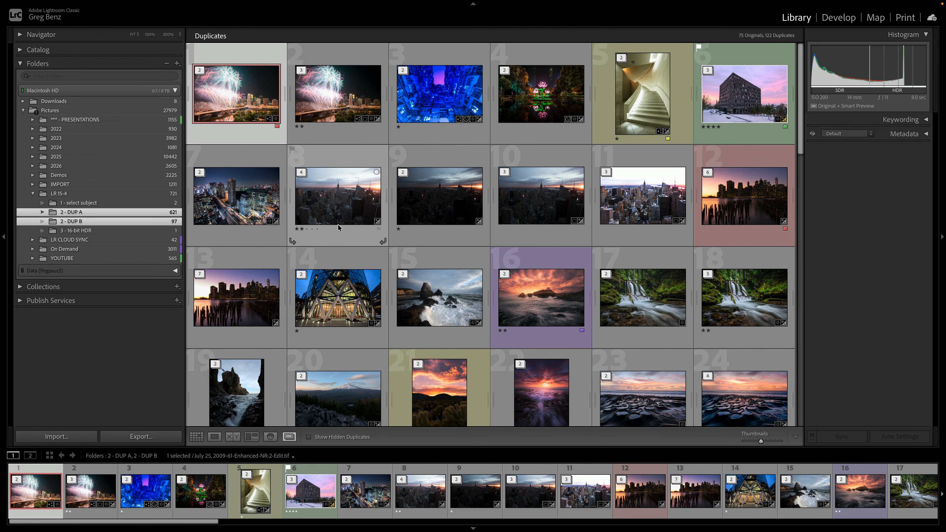
Compare fireworks photos 2 through 5 in the Library grid, examining their file names, color labels and histograms.
left_click(196, 436)
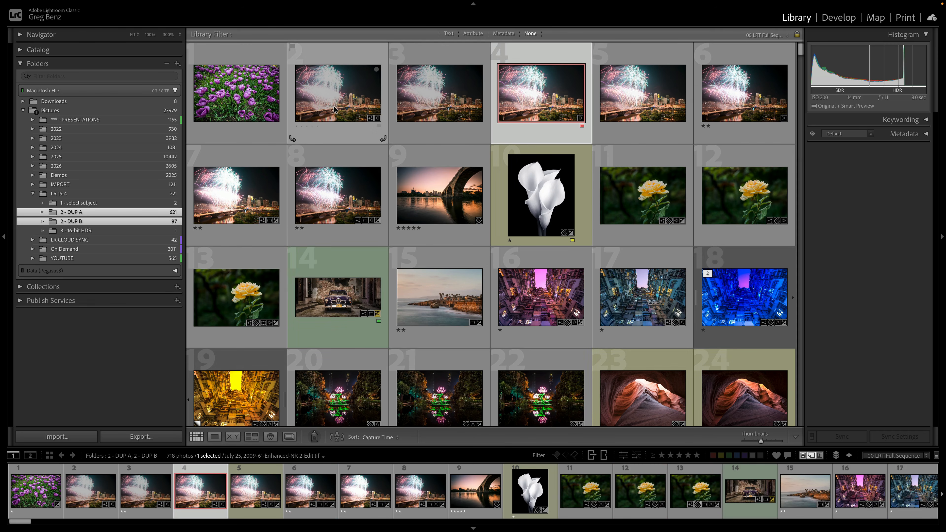
left_click(337, 95)
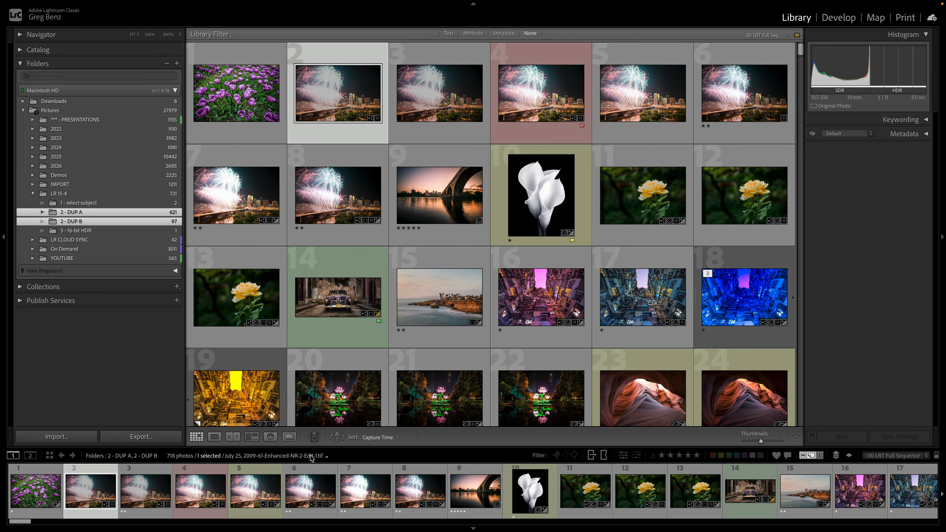
left_click(430, 102)
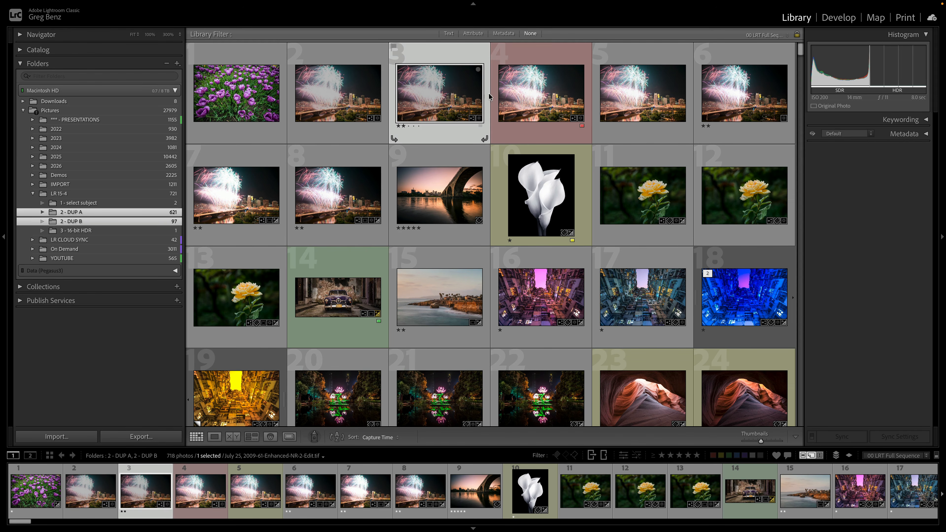
left_click(526, 96)
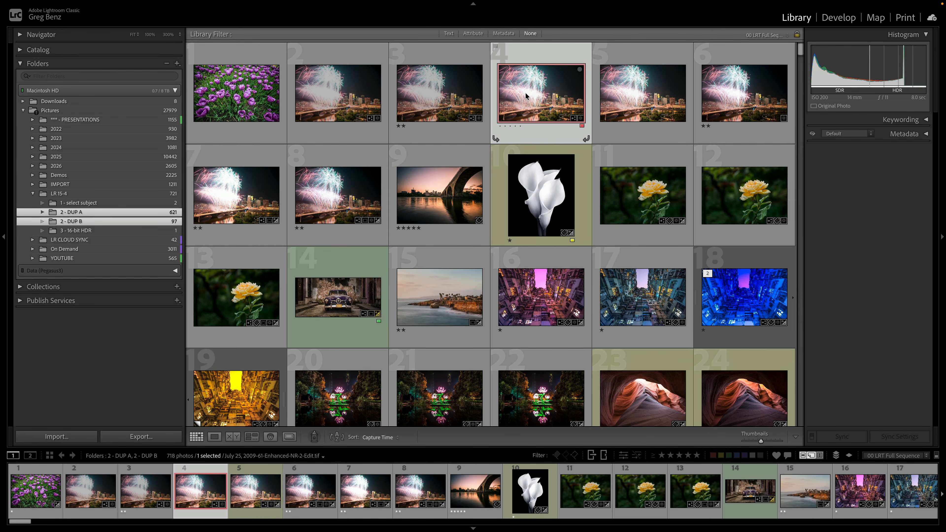
left_click(623, 95)
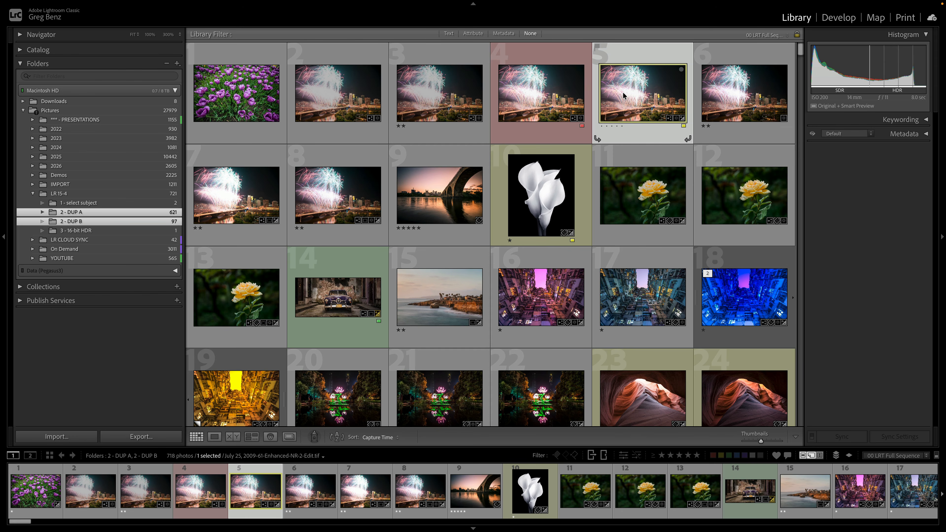
left_click(539, 83)
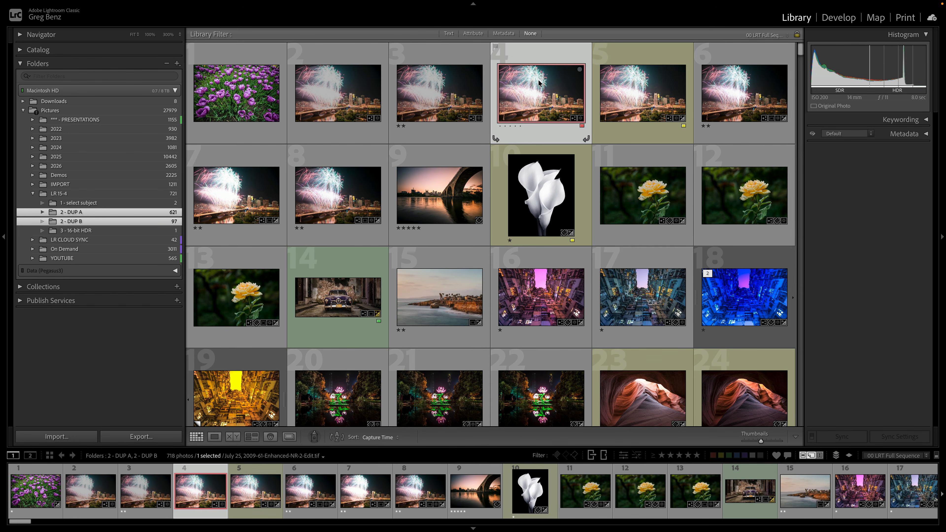
key("Left")
key("Right")
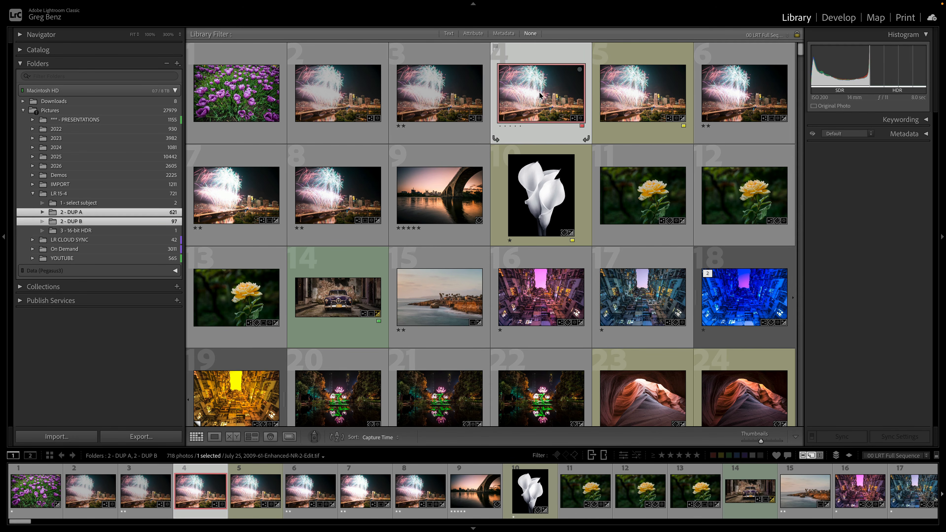
key("Right")
key("Left")
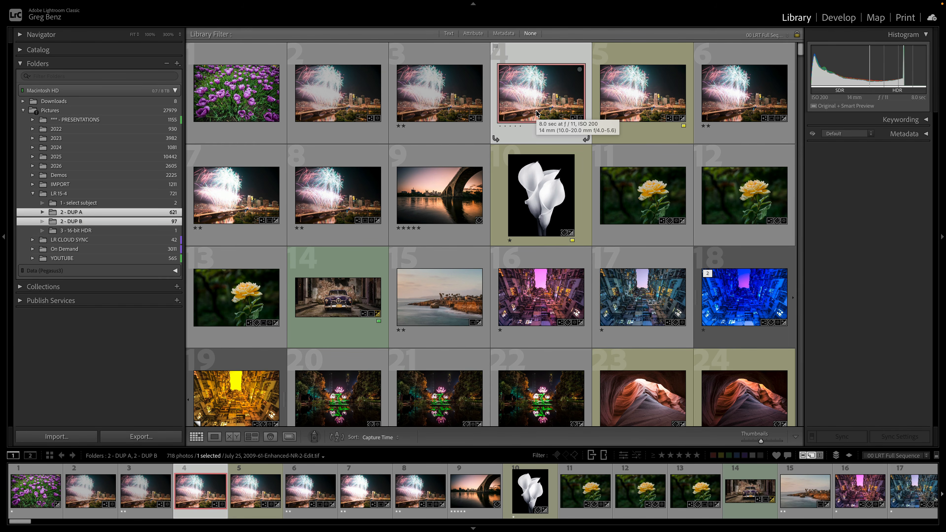
key("6")
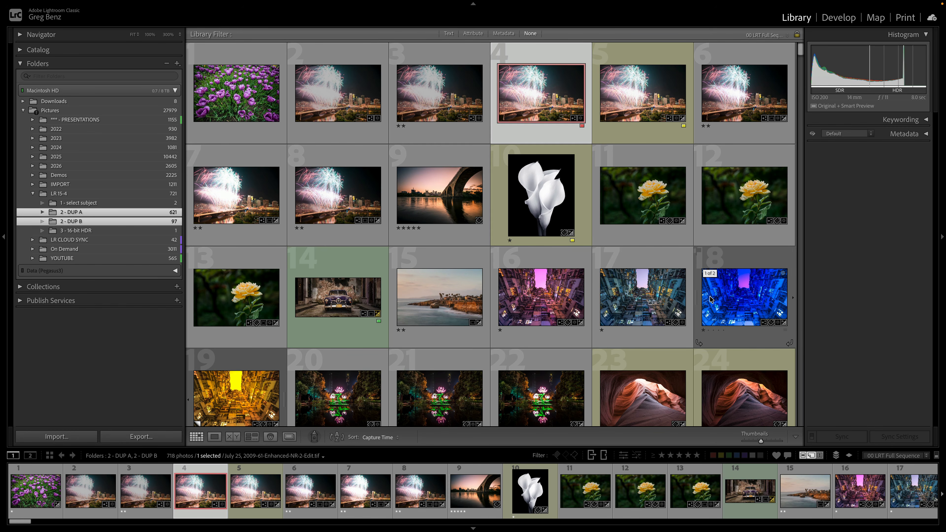
Expand the blue high-rise stack in the Duplicates view and compare it with the versions in grid photos 16 and 17.
left_click(290, 437)
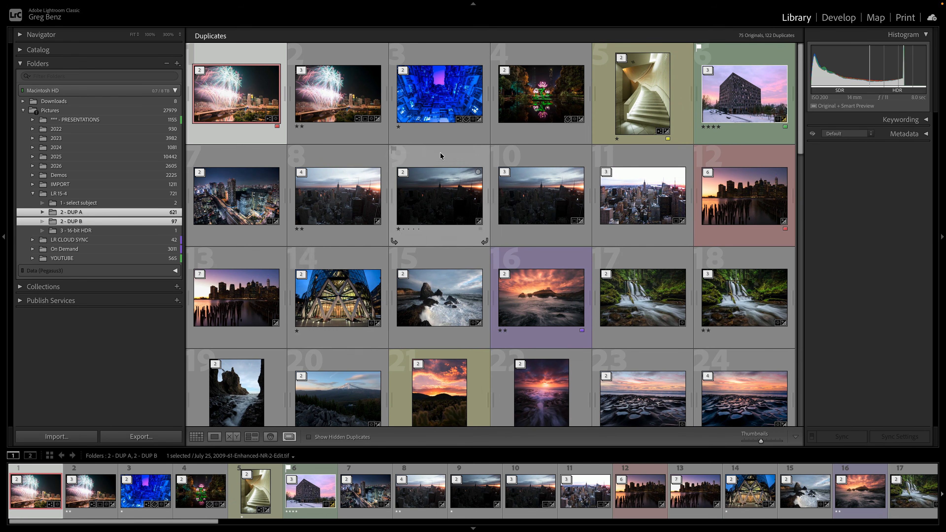
left_click(489, 96)
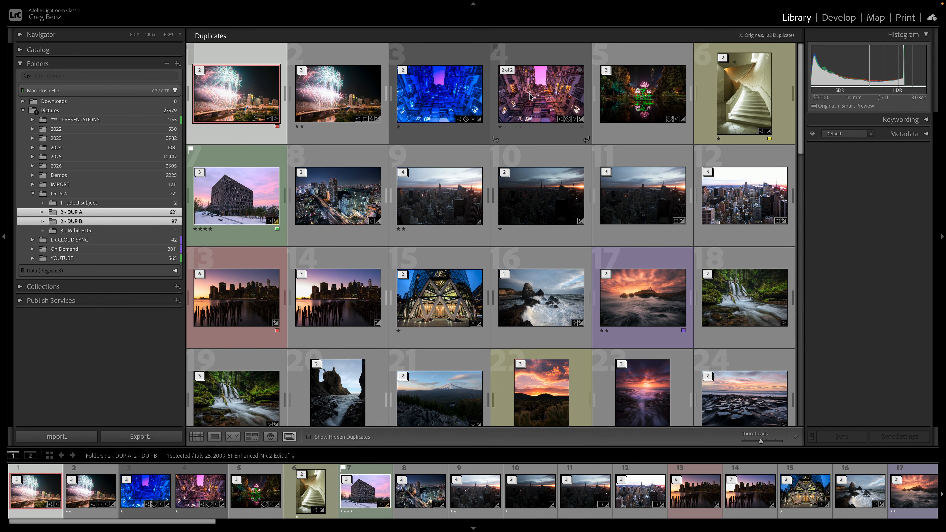
left_click(197, 437)
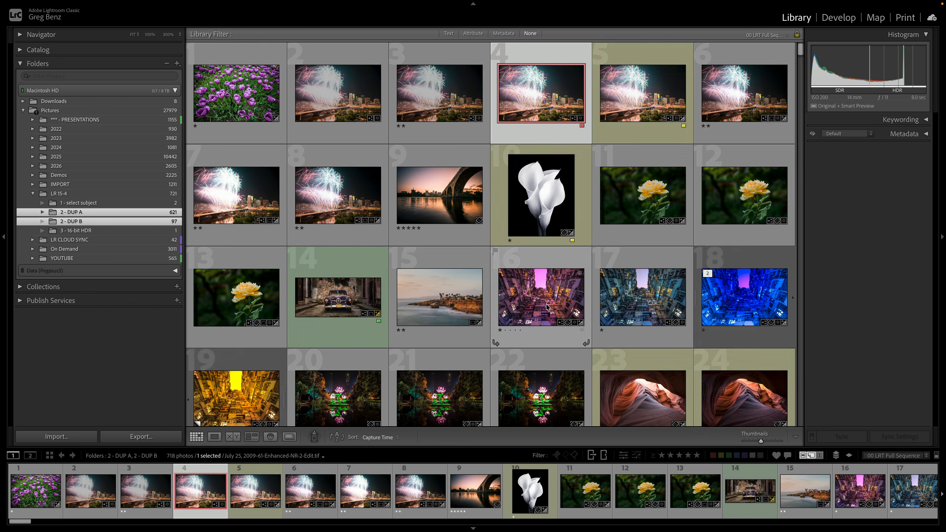
left_click(539, 298)
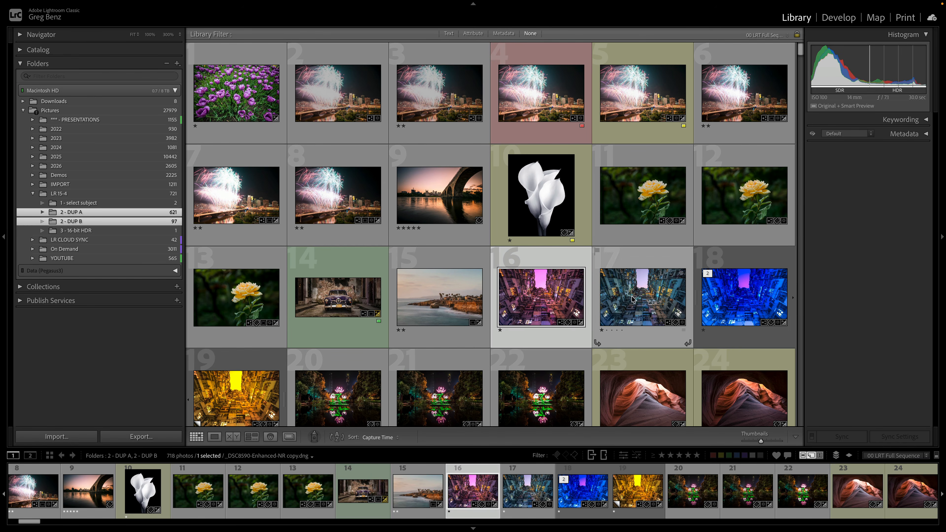
left_click(620, 310)
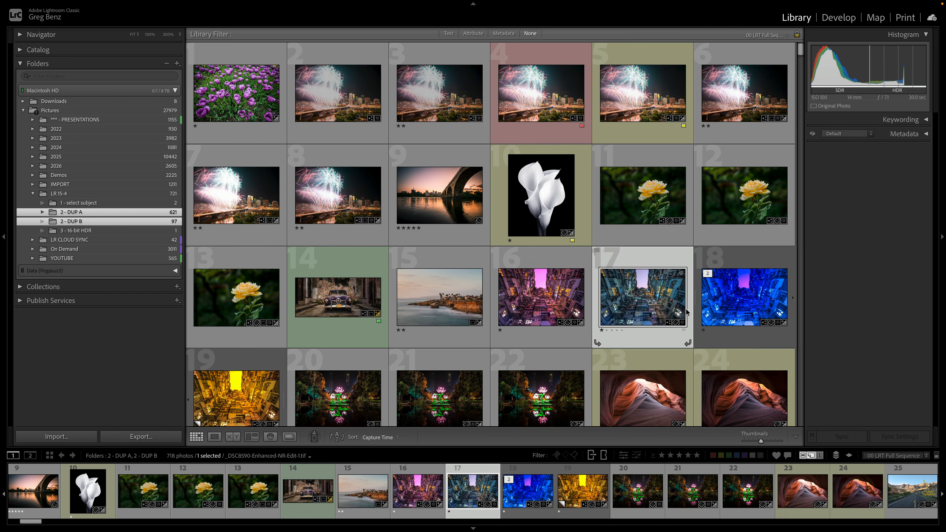
Create a virtual copy of the blue high-rise photo 18 in the Library grid.
key("Right")
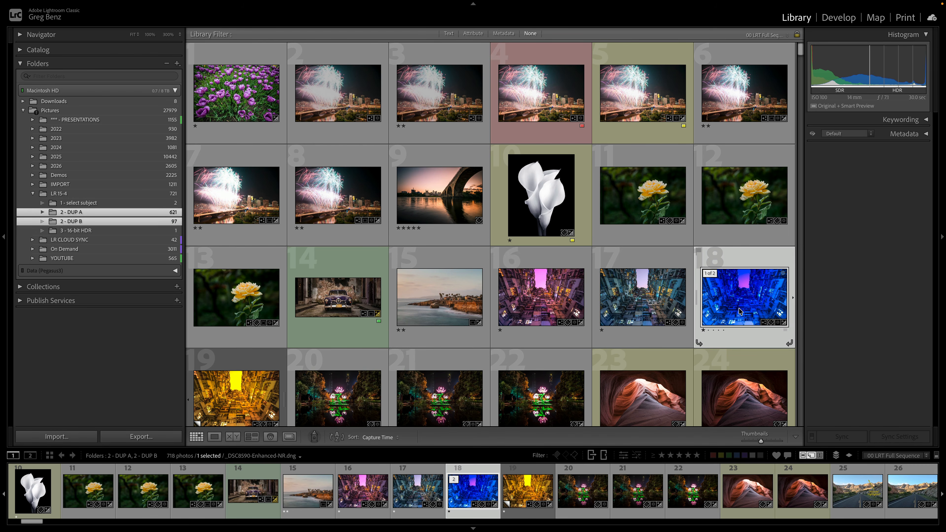
right_click(731, 297)
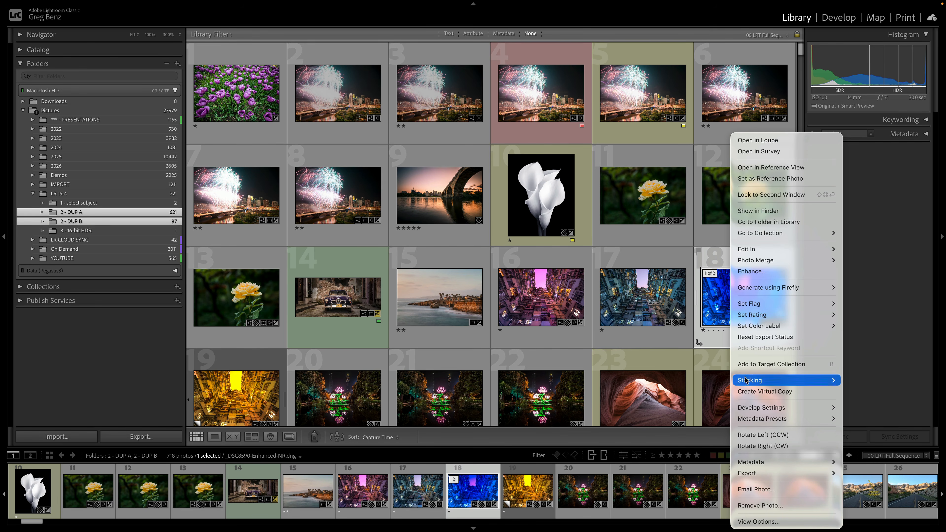
left_click(745, 391)
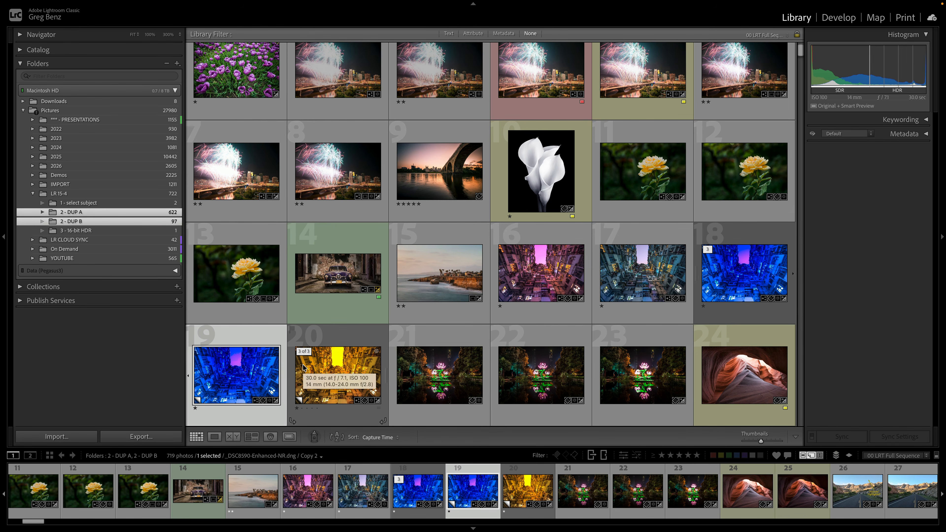
Remove the duplicates from the blue high-rise stack in the Duplicates view, keeping its original, and return to the Library grid.
left_click(291, 437)
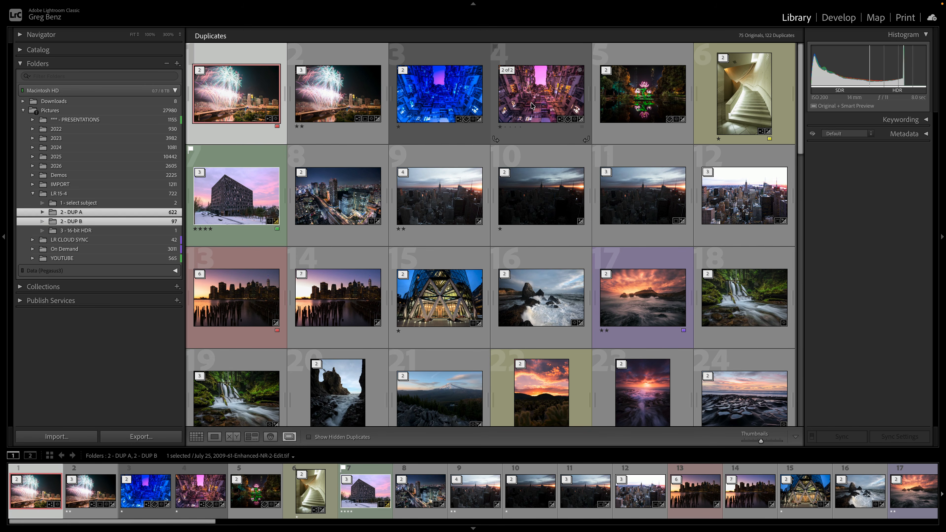
right_click(453, 95)
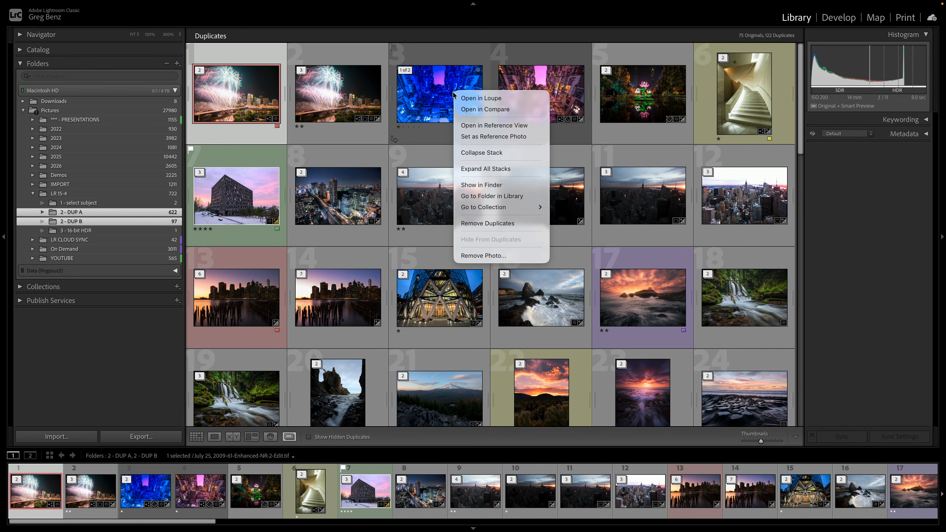
left_click(494, 223)
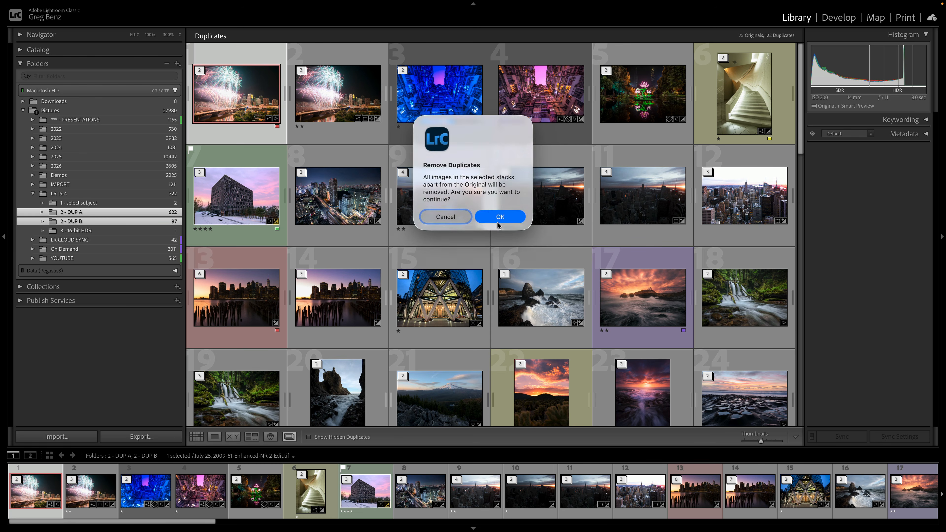
left_click(497, 222)
left_click(479, 242)
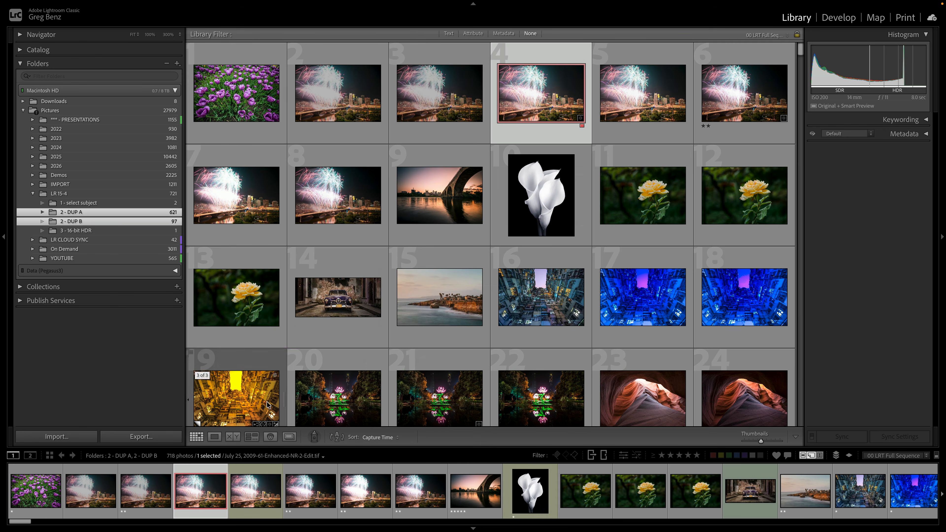
Check high-rise photos 16 through 19 in the Library grid, comparing the remaining edit, the blue stack and its virtual copies.
scroll(512, 317, "down", 1)
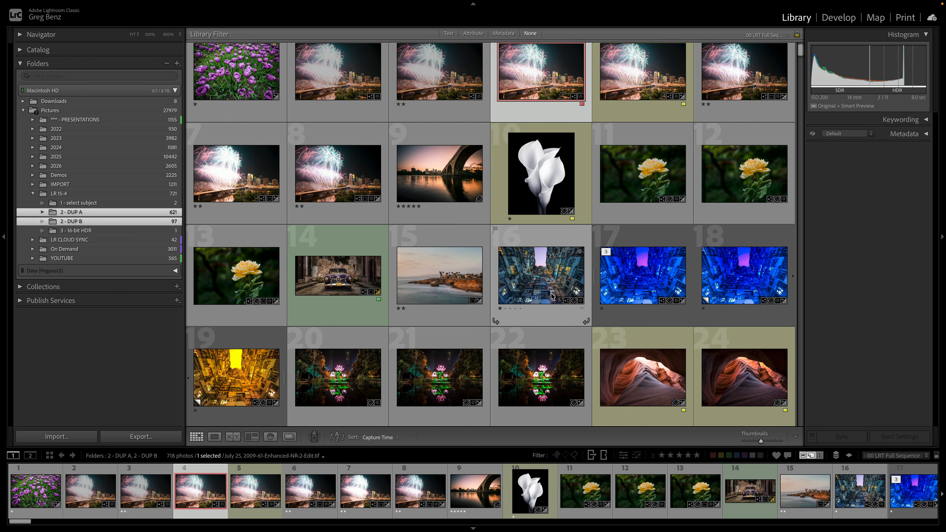
left_click(551, 285)
left_click(633, 278)
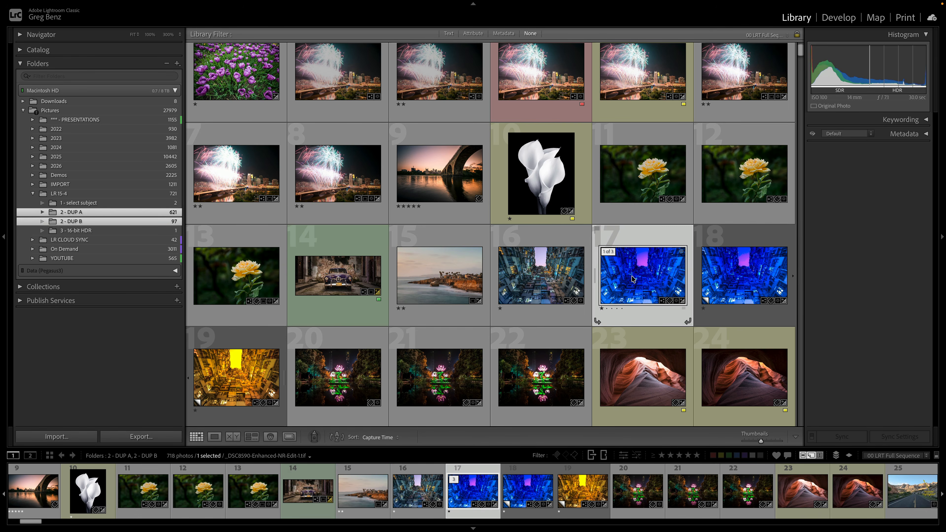
left_click(254, 382)
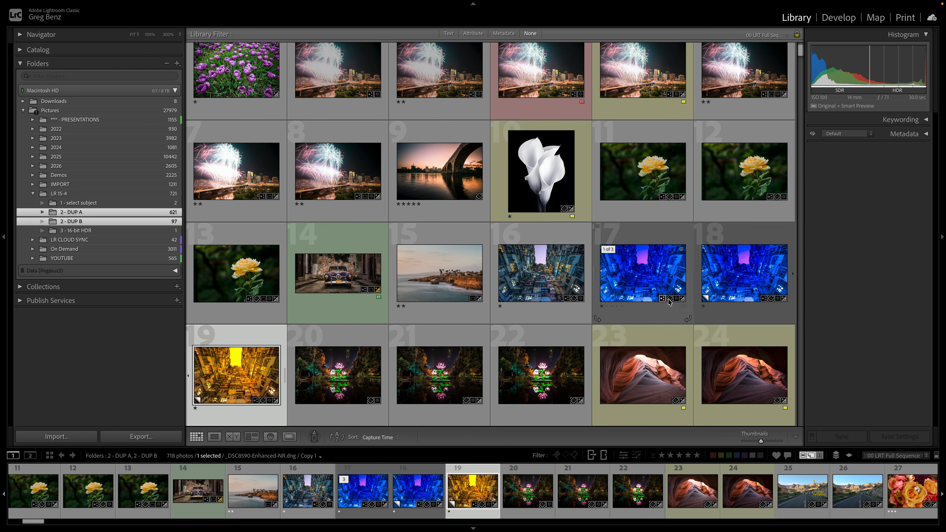
left_click(751, 276)
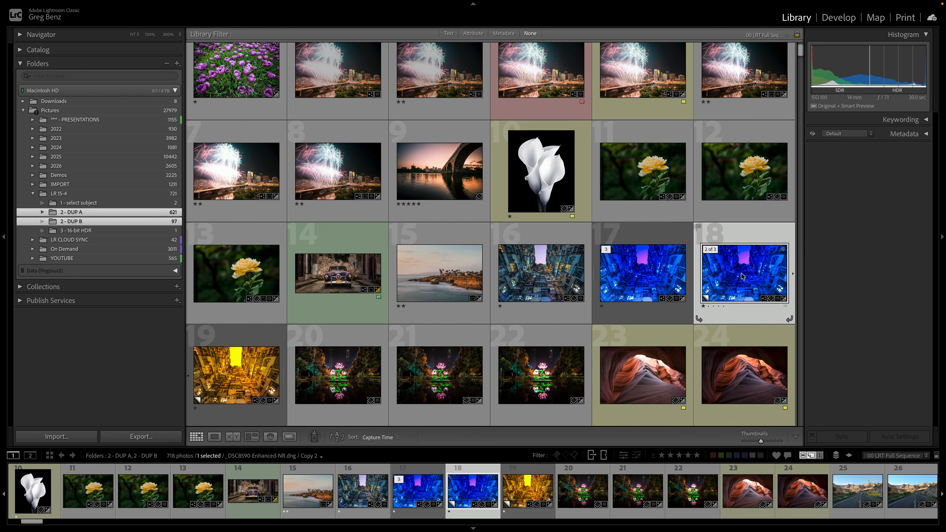
Reopen the Duplicates view for both folders and expand the four-photo city skyline stack 7.
left_click(290, 437)
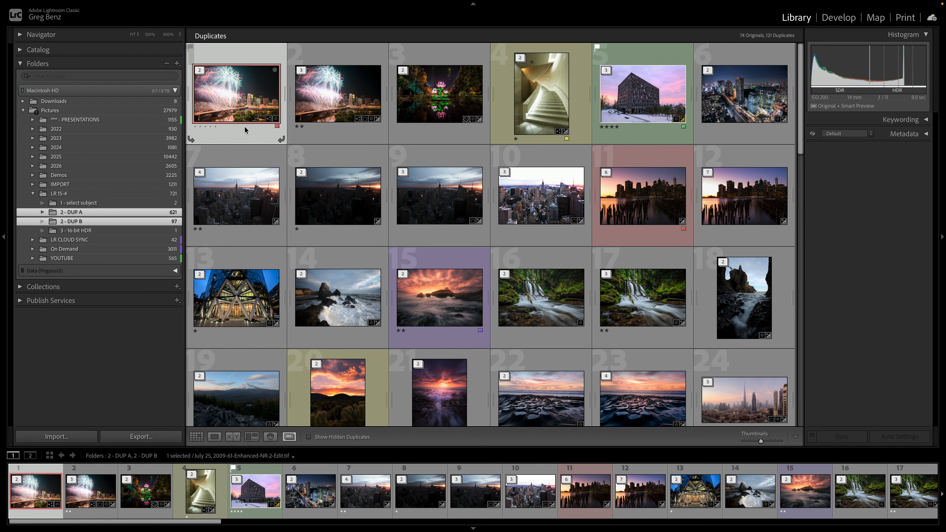
left_click(284, 198)
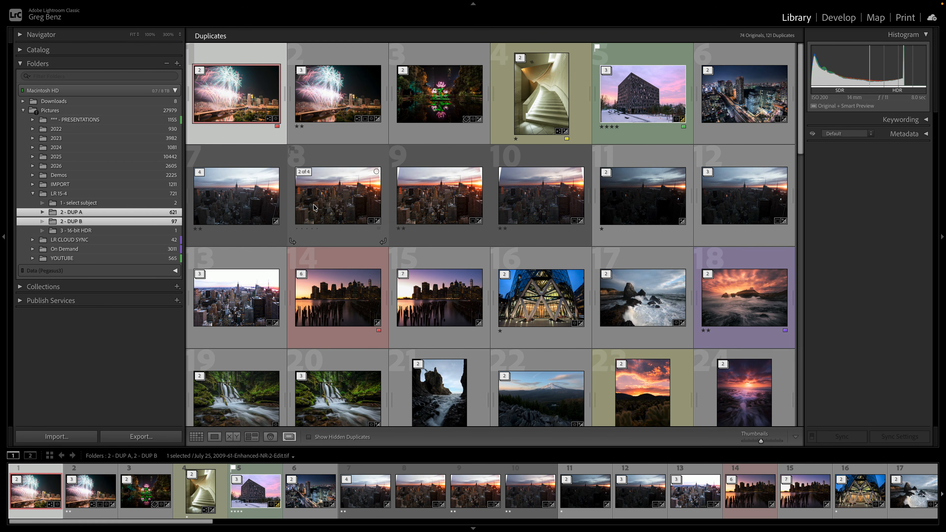
Turn on the top label for compact cells in the Library grid view options, showing the Folder name.
left_click(198, 437)
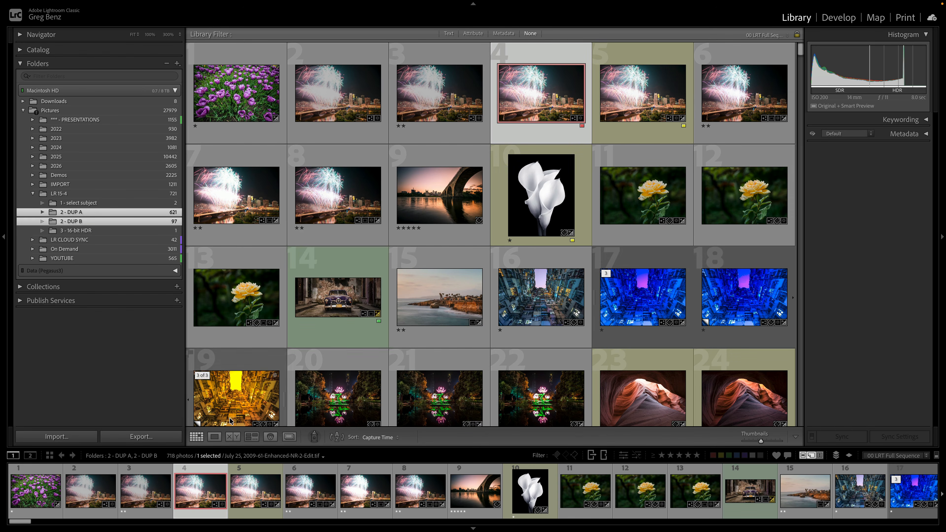
right_click(334, 241)
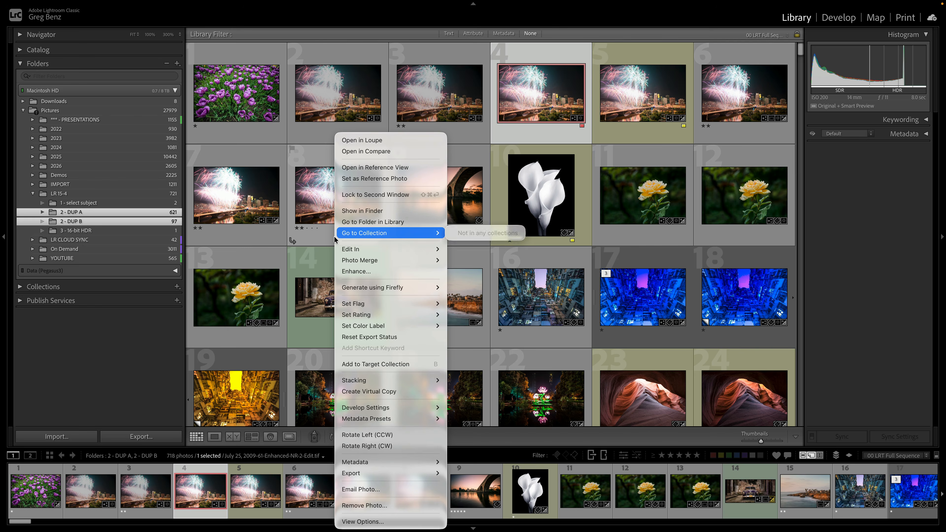
left_click(379, 521)
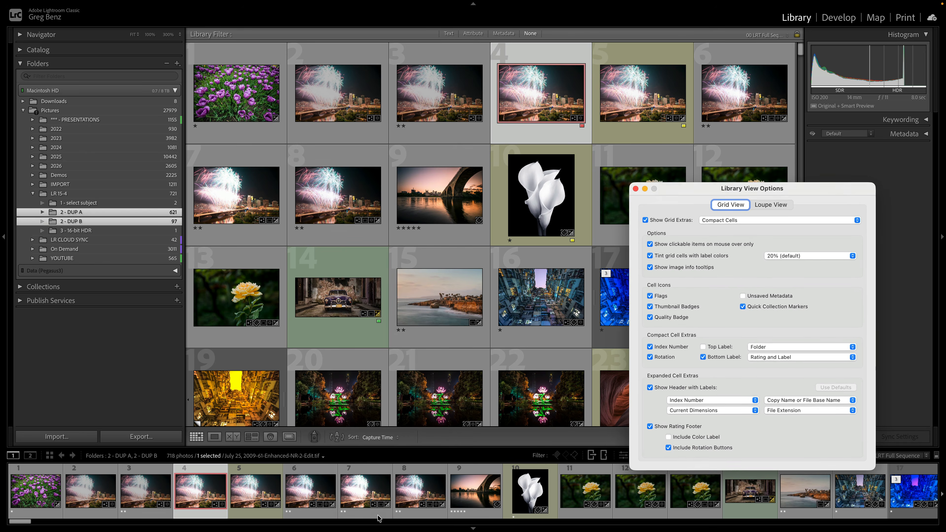
left_click(706, 348)
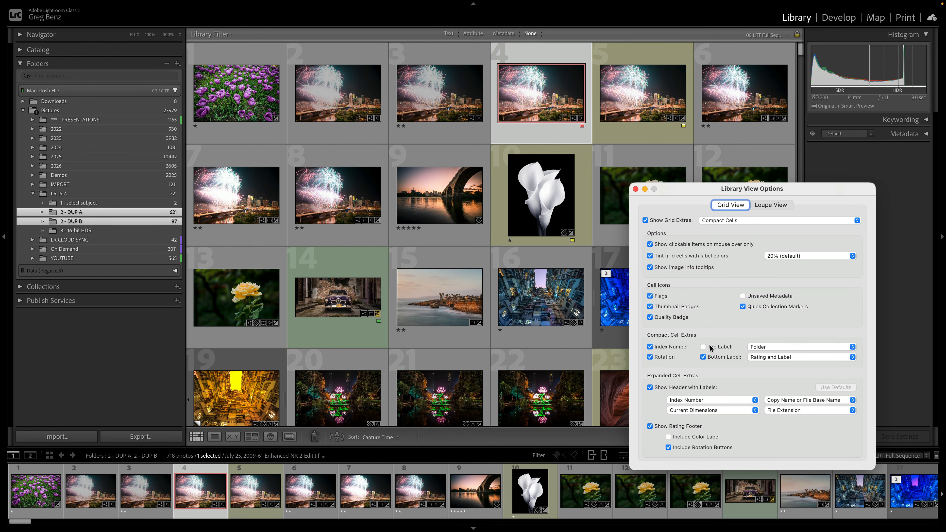
left_click(761, 347)
left_click(762, 348)
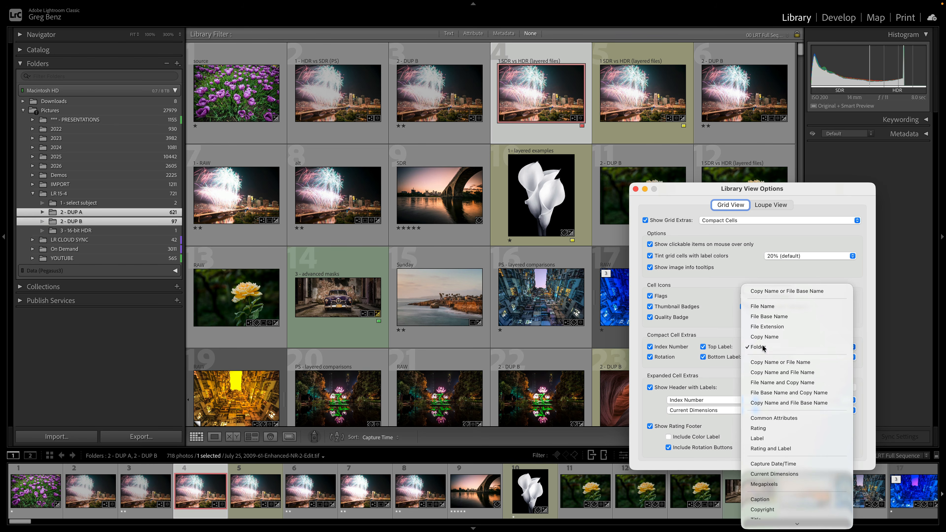
left_click(635, 189)
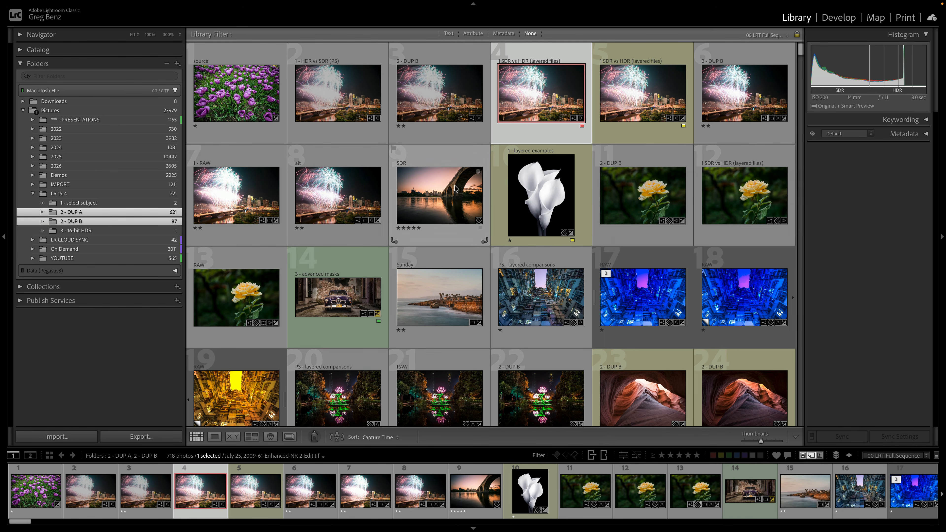
Check the folder labels on the expanded city skyline stack in the Duplicates view and the commands available for its third photo.
left_click(289, 437)
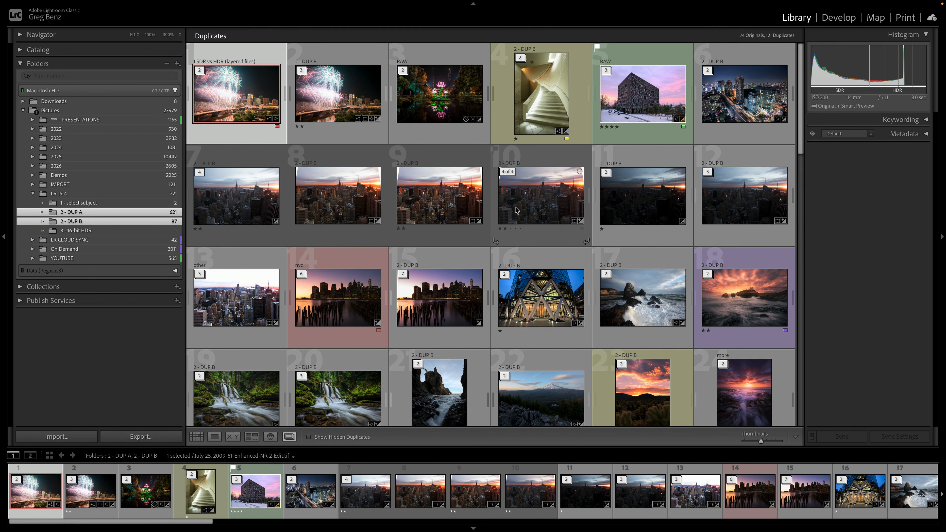
right_click(434, 193)
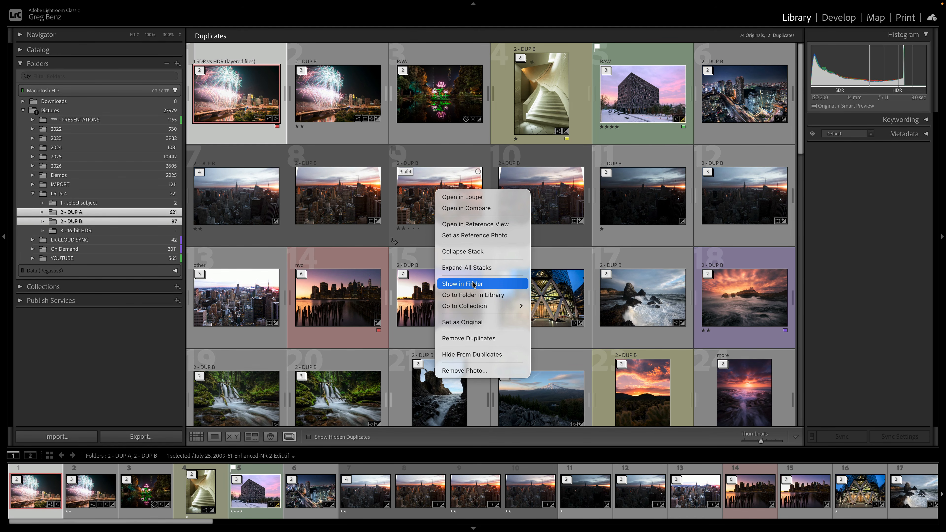
left_click(408, 201)
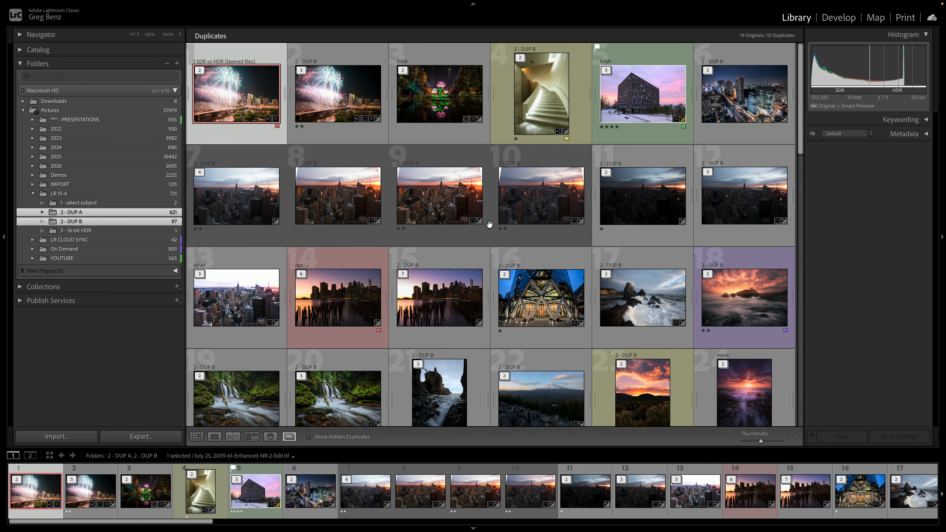
Open the folder 3 - 16-bit HDR and show its photo in the Library grid.
left_click(94, 232)
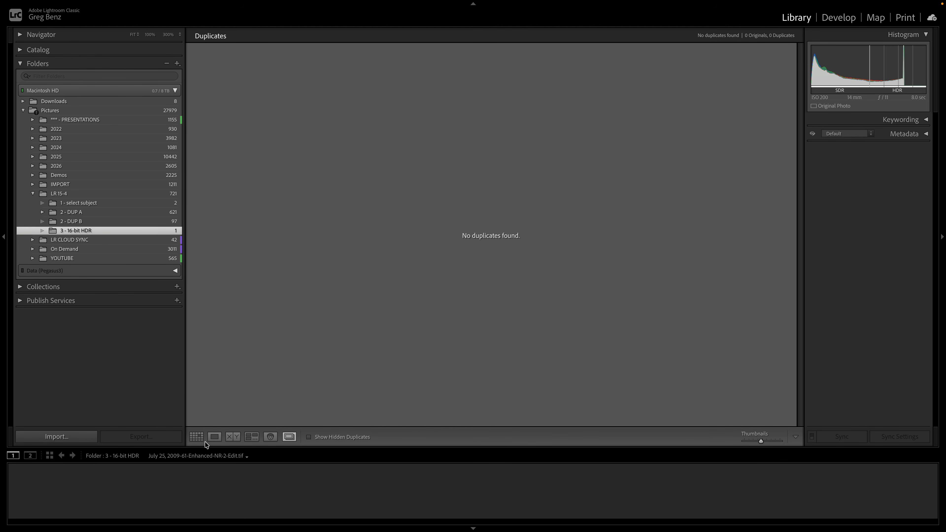
left_click(196, 437)
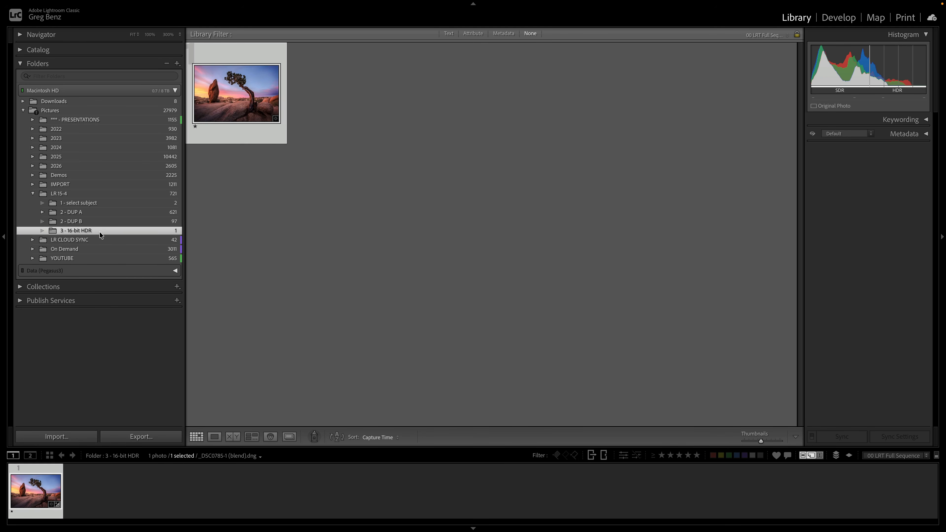